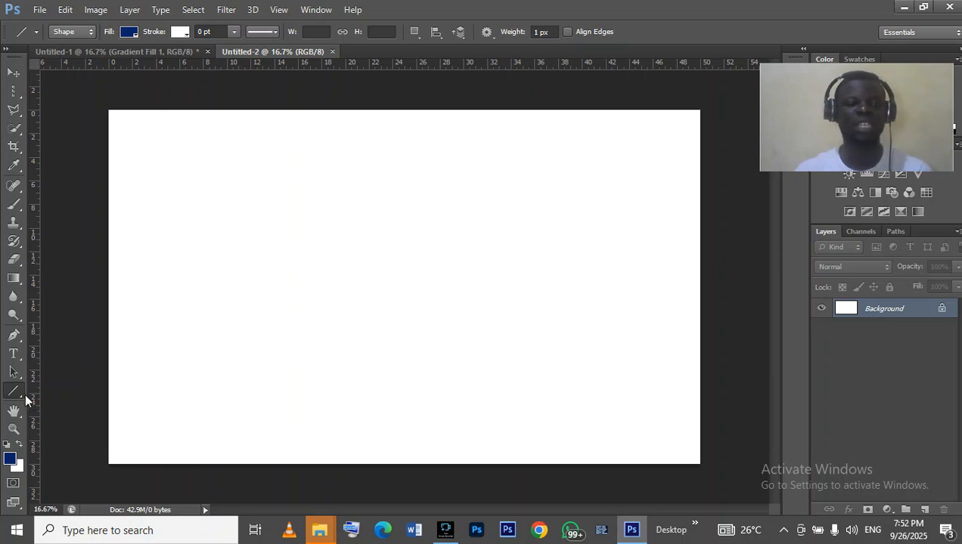
- Pick the Rectangle tool and draw a navy rectangle about 3322 × 1086 px across the canvas
right_click(11, 392)
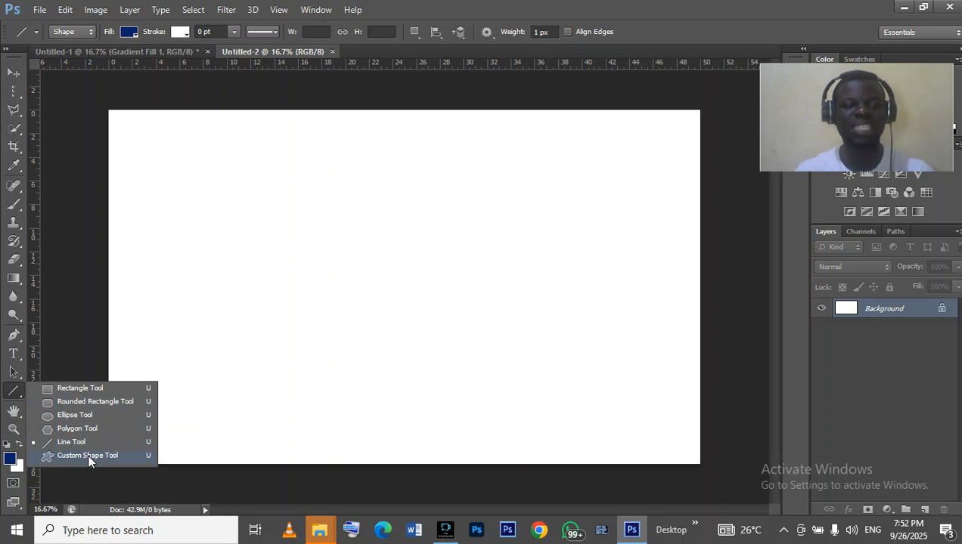
left_click(101, 388)
left_click_drag(183, 231, 576, 360)
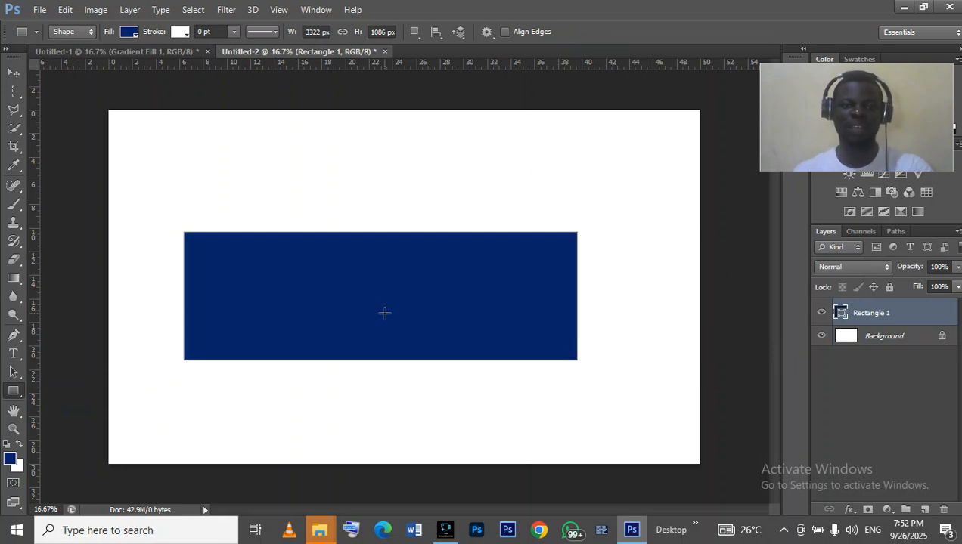
- Try stretching the rectangle's right edge with the Move tool, cancel the transform and delete the rectangle layer
key("m")
key("v")
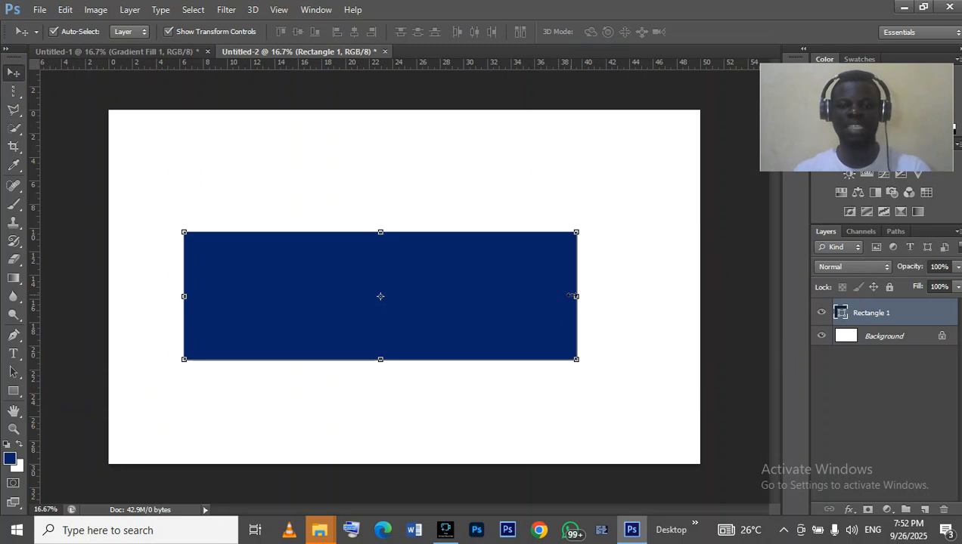
left_click(578, 296)
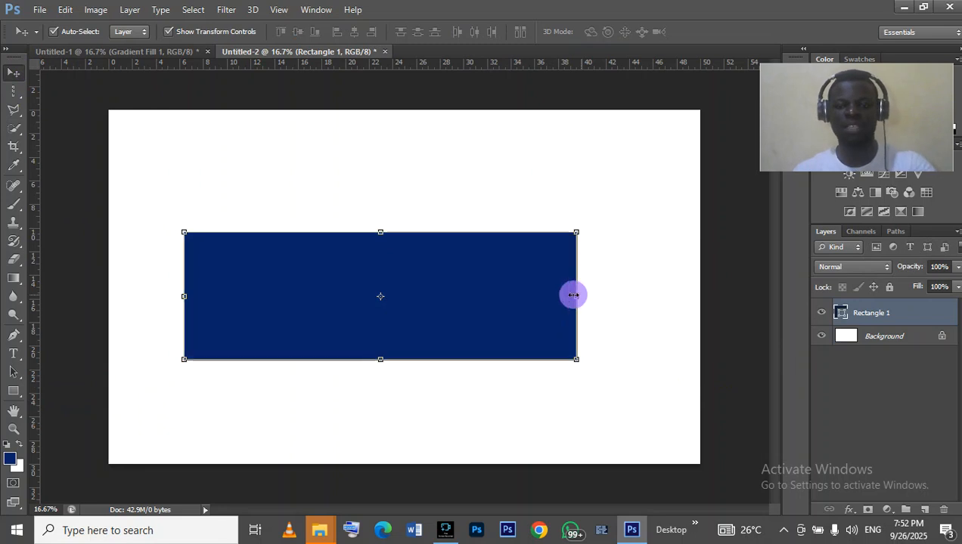
left_click_drag(444, 288, 442, 289)
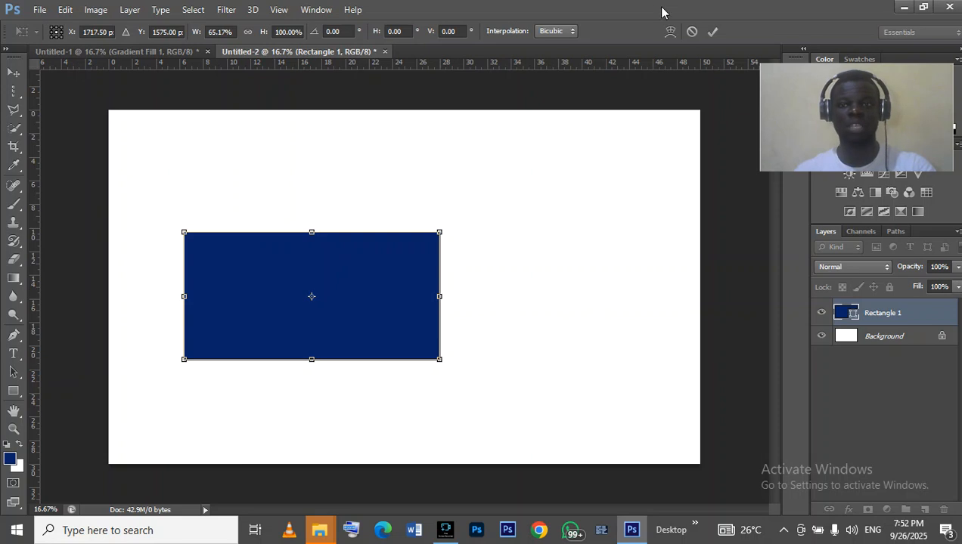
left_click(691, 32)
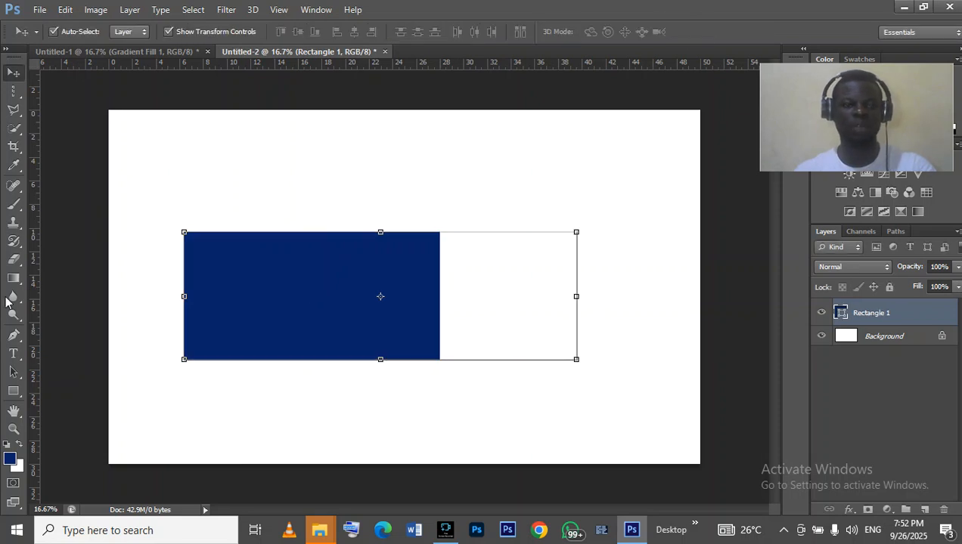
left_click(944, 510)
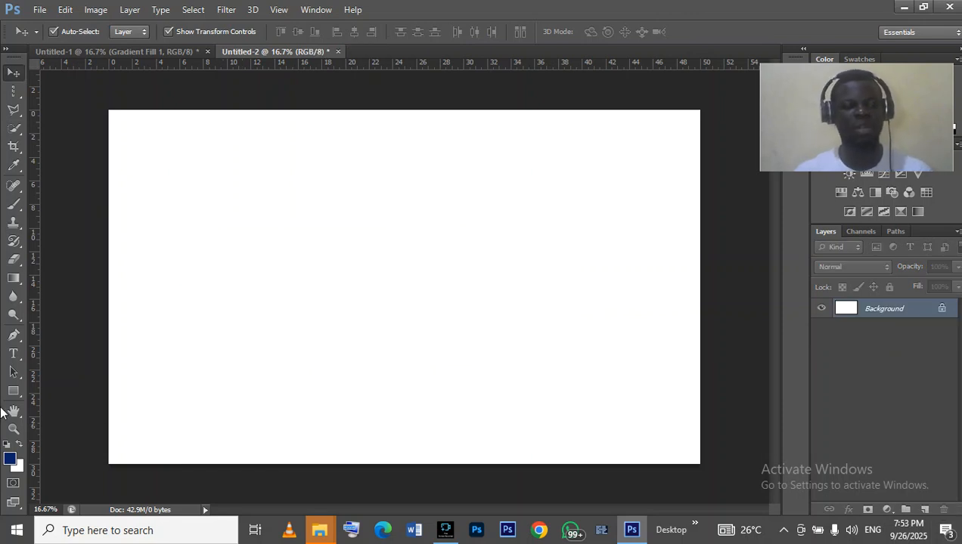
- Draw another navy rectangle about 3250 × 1734 px with the Rectangle tool
left_click(10, 394)
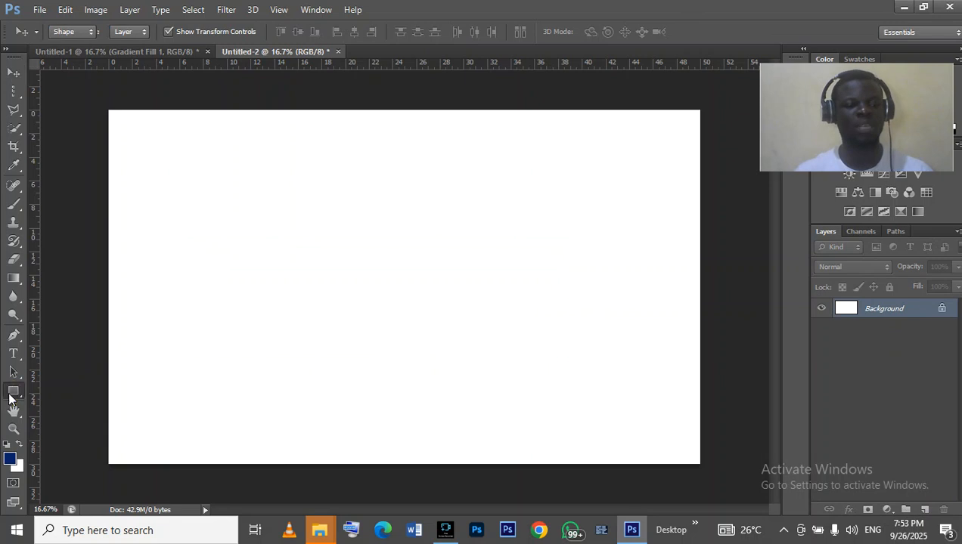
left_click(225, 151)
left_click_drag(225, 151, 605, 354)
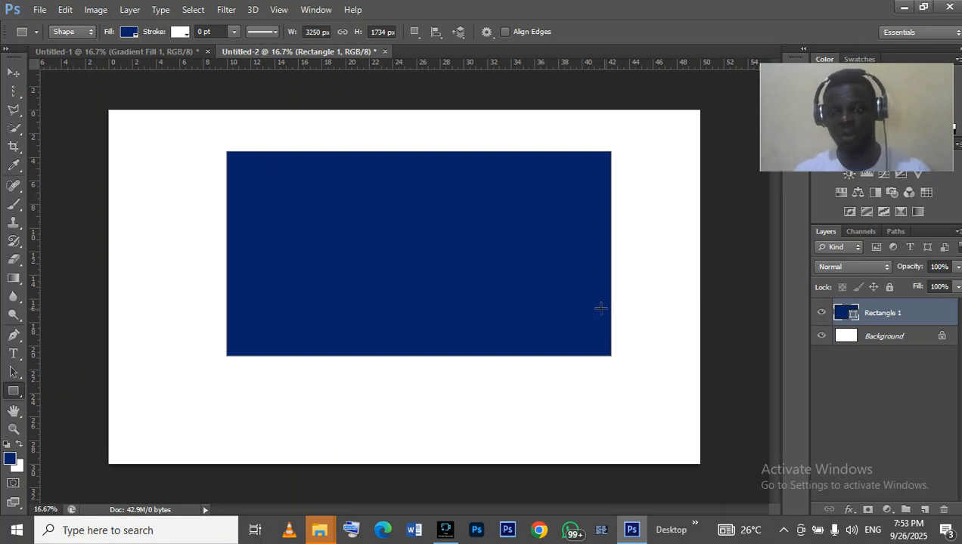
- Switch the tool mode to Path and back to Shape, then delete the rectangle layer
left_click(91, 34)
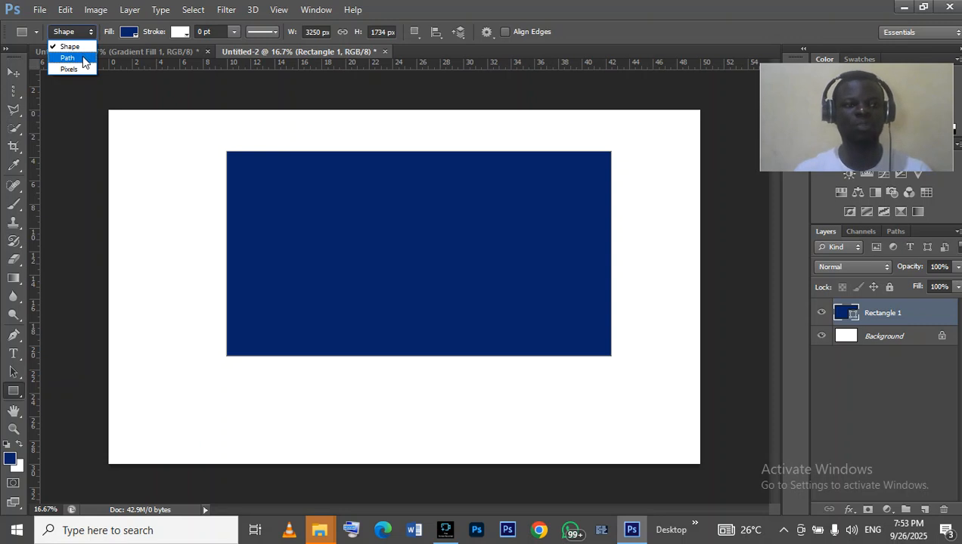
left_click(76, 58)
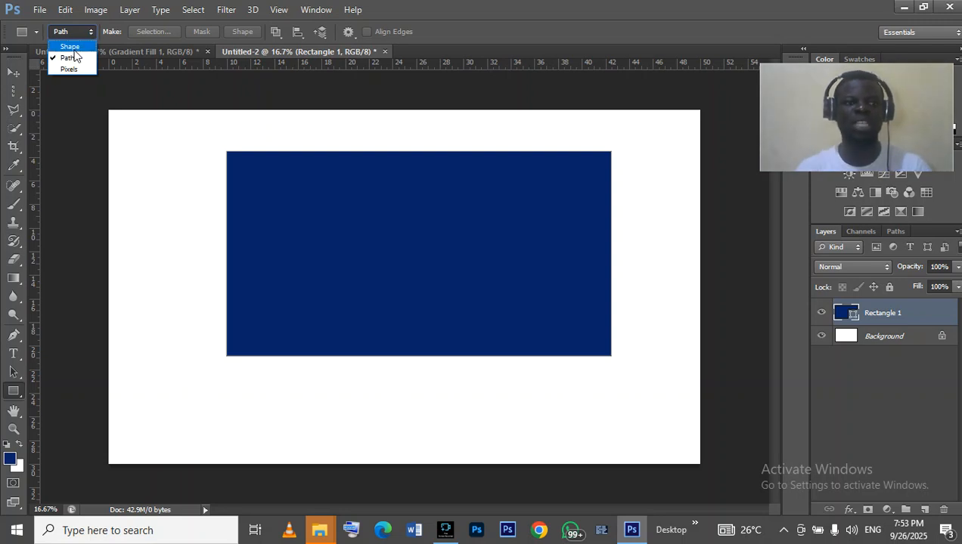
left_click(70, 47)
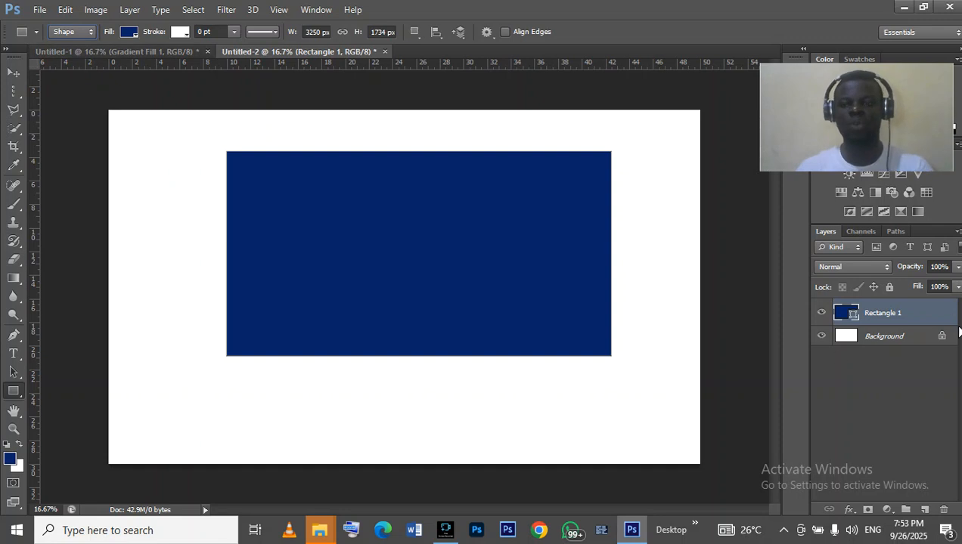
left_click(943, 509)
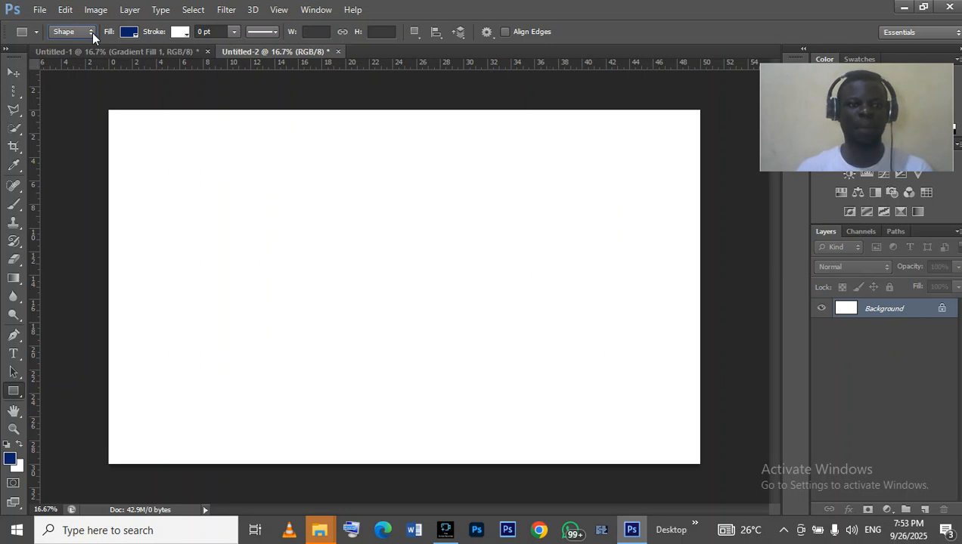
- Draw a rectangle in Path mode, then undo it
left_click(91, 33)
left_click(58, 61)
left_click(221, 168)
mouse_move(222, 168)
left_mouse_down()
mouse_move(391, 388)
mouse_move(518, 391)
mouse_move(569, 378)
left_mouse_up()
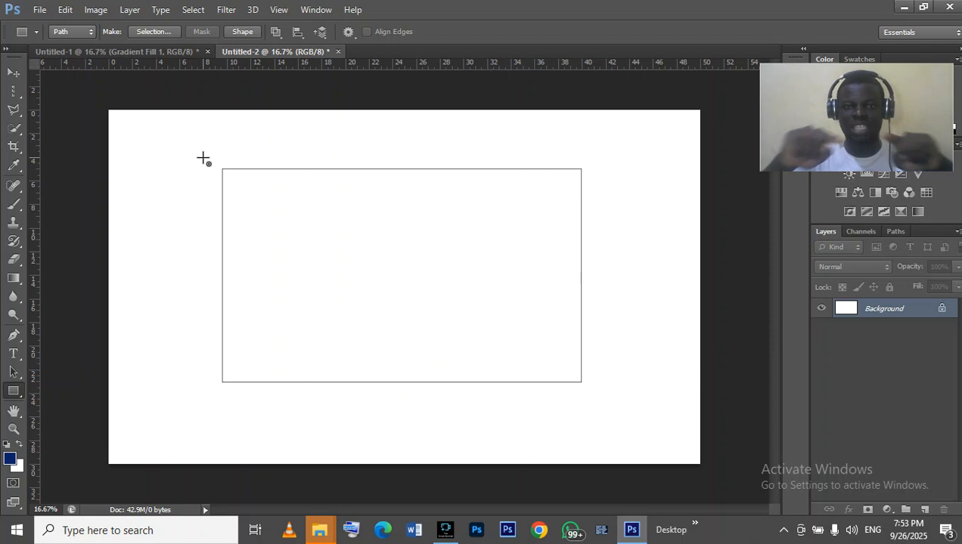
key("ctrl+z")
- Set the Rectangle tool to Shape mode and draw a navy rectangle about 3280 × 1638 px in the canvas centre
left_click(16, 84)
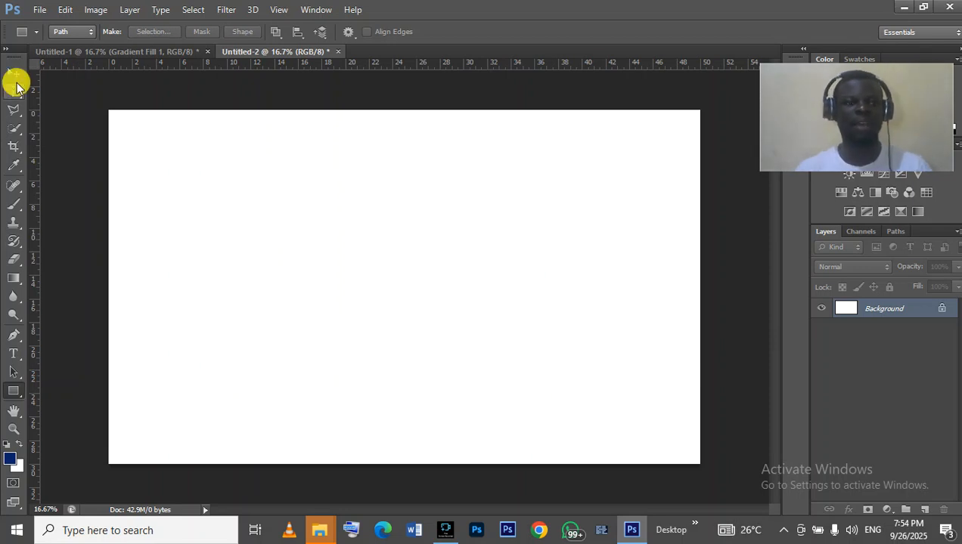
left_click(14, 390)
left_click(82, 34)
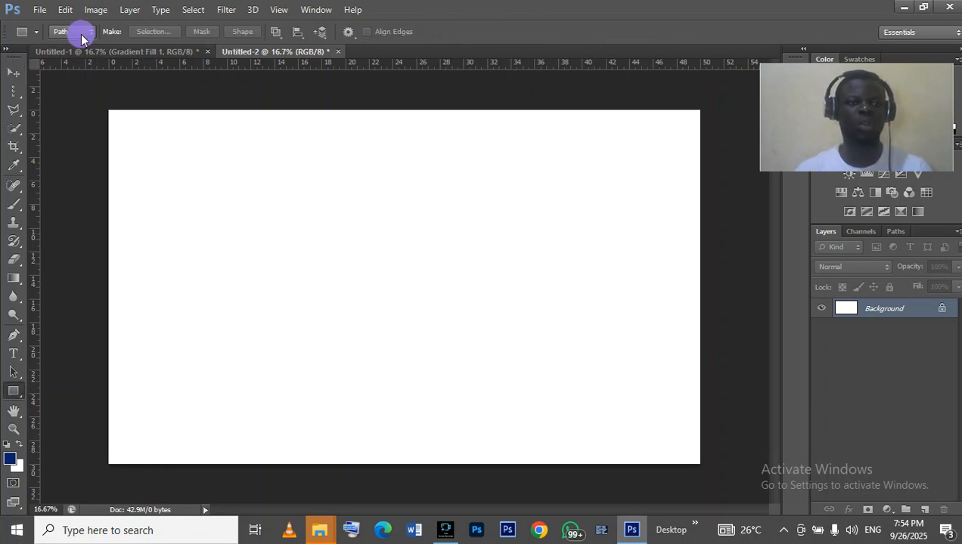
left_click(76, 45)
left_click_drag(223, 206, 611, 400)
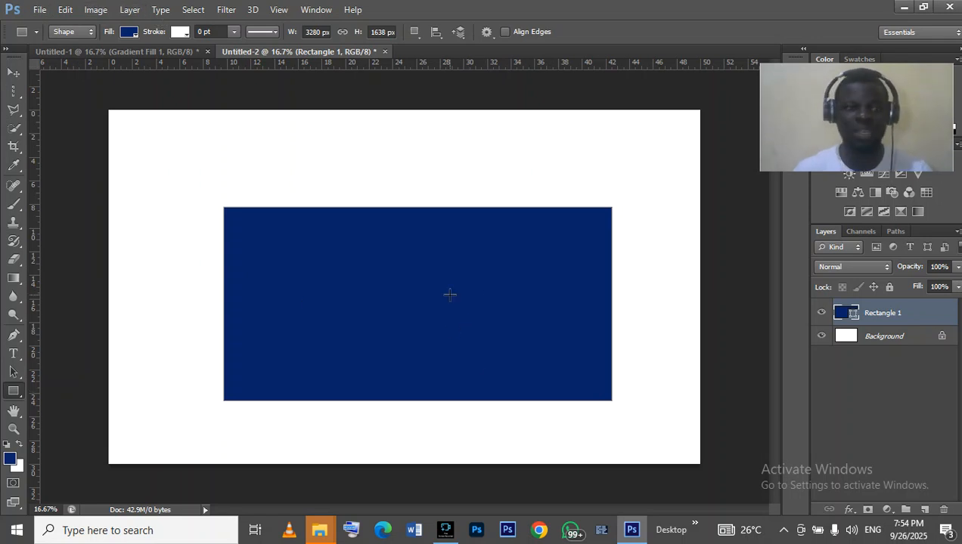
left_click(15, 3)
left_click(215, 80)
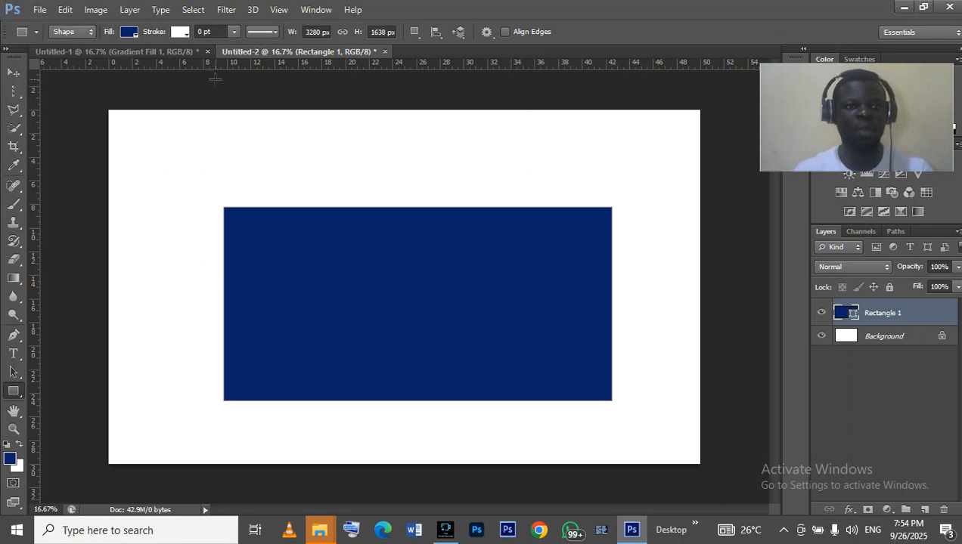
left_click(183, 76)
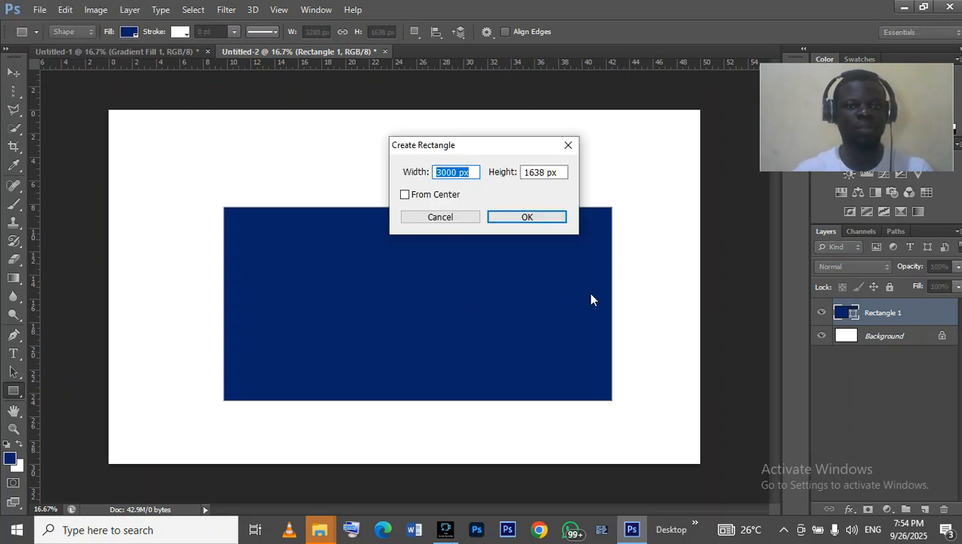
key("Escape")
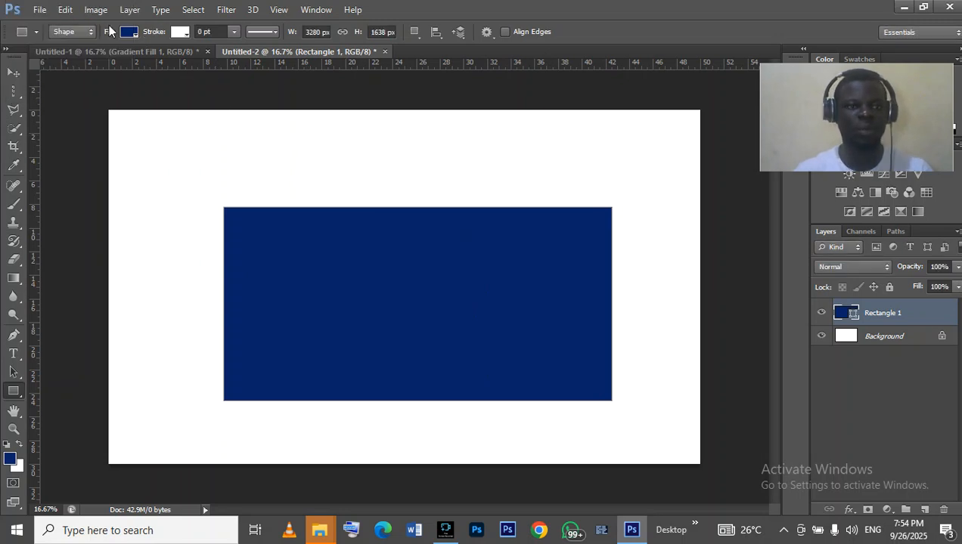
- Set the rectangle's stroke colour to yellow
left_click(179, 31)
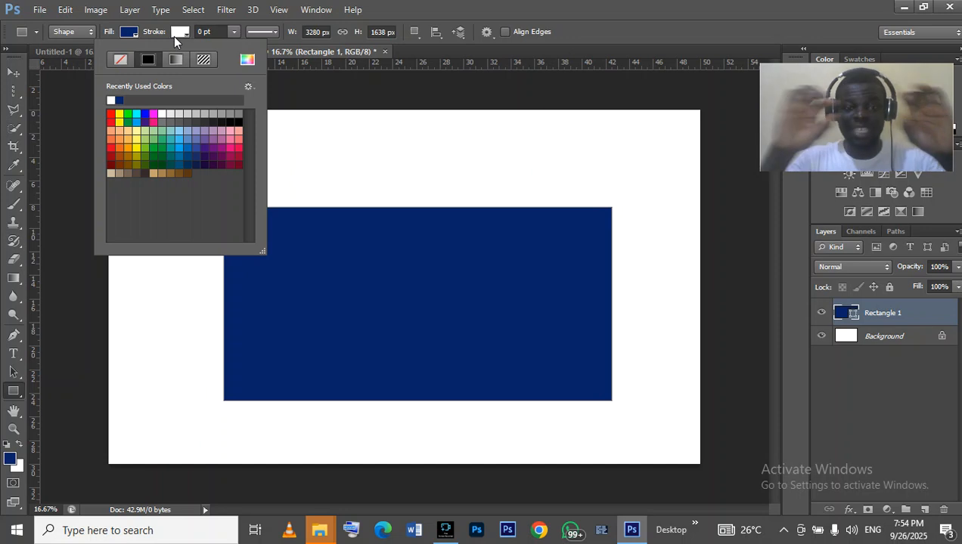
left_click(175, 37)
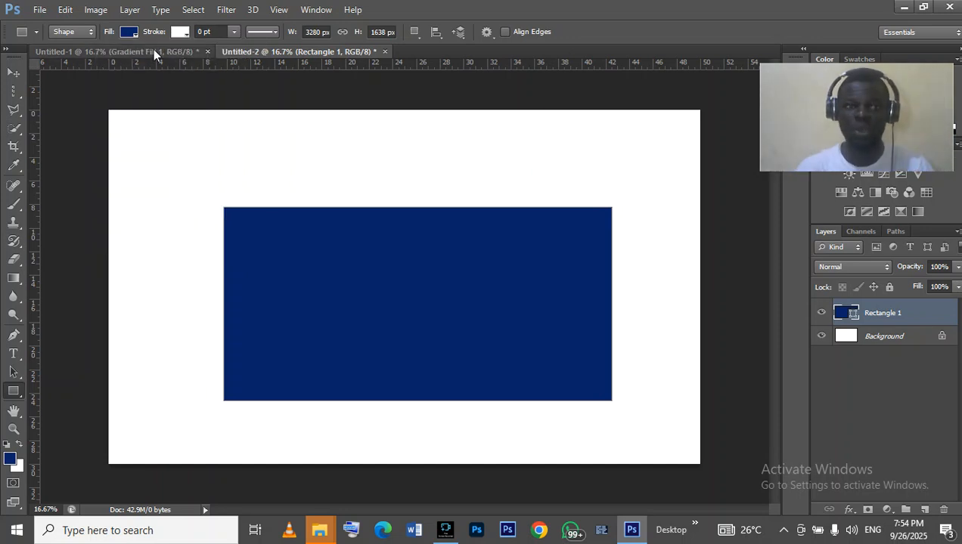
left_click(175, 37)
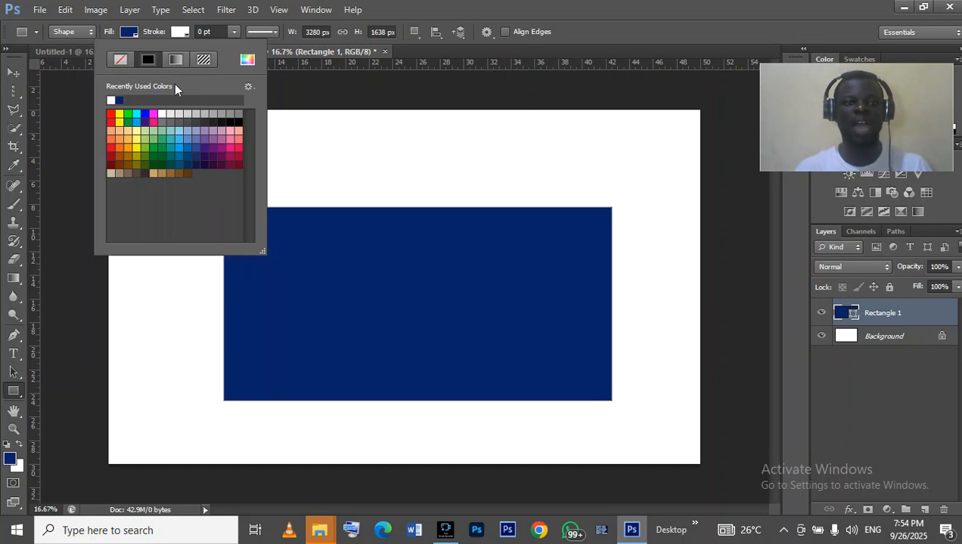
left_click(120, 115)
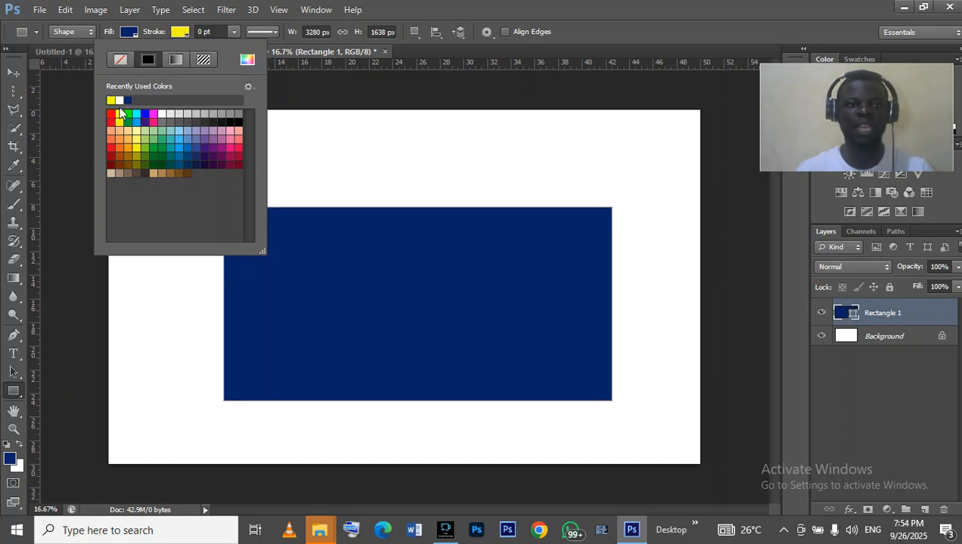
- Set the stroke width to about 30.90 pt with the width slider
left_click(233, 34)
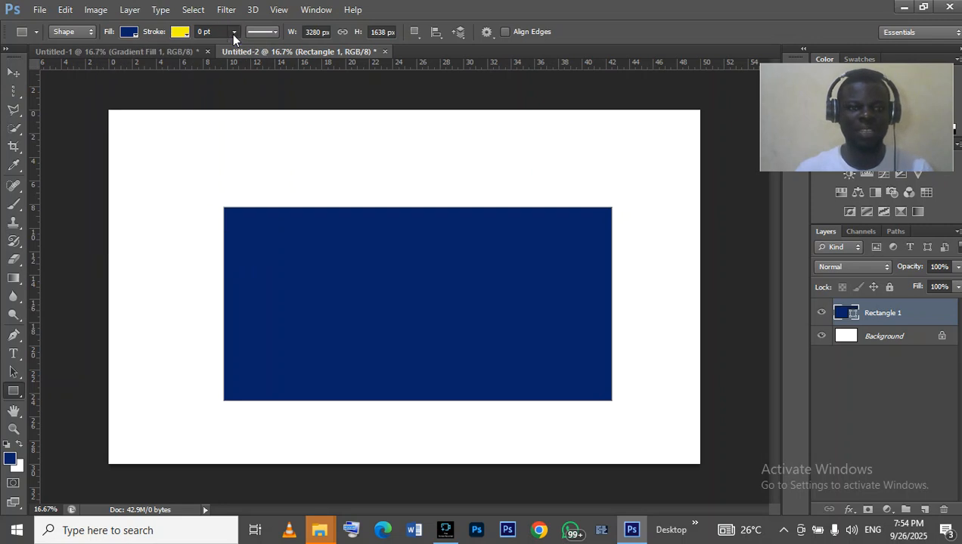
left_click(233, 34)
mouse_move(234, 52)
left_mouse_down()
mouse_move(306, 59)
mouse_move(280, 64)
left_mouse_up()
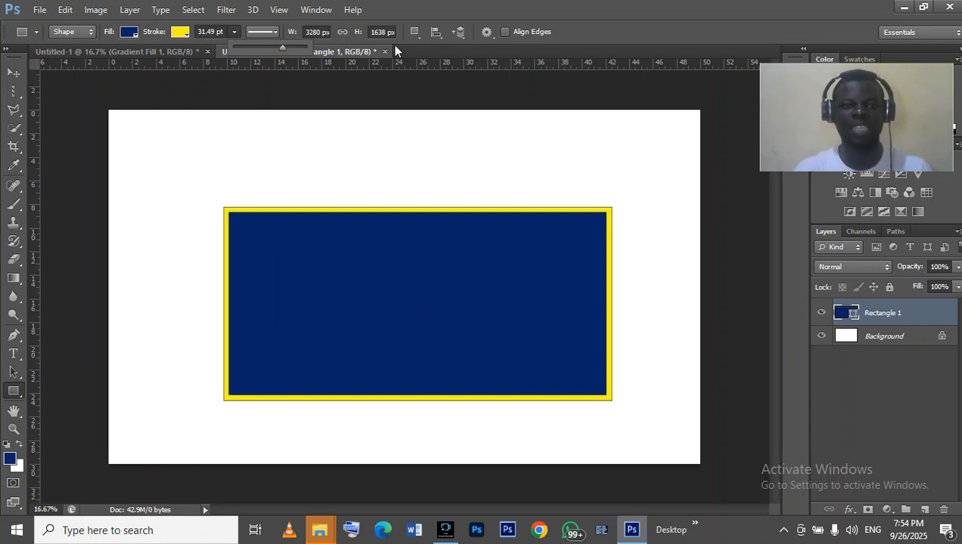
mouse_move(286, 45)
left_mouse_down()
mouse_move(261, 48)
mouse_move(281, 52)
left_mouse_up()
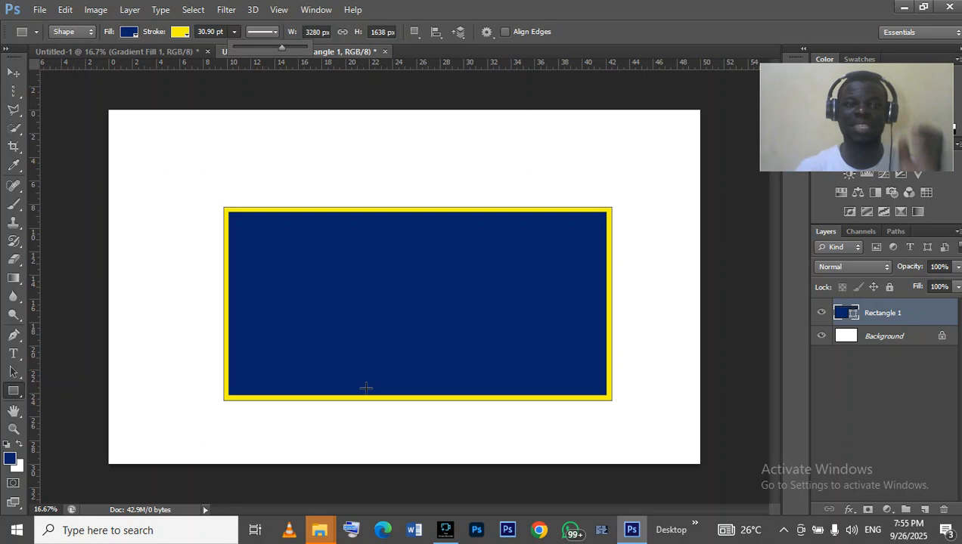
- Change the stroke style to dashed and then to dotted
left_click(274, 34)
left_click(274, 34)
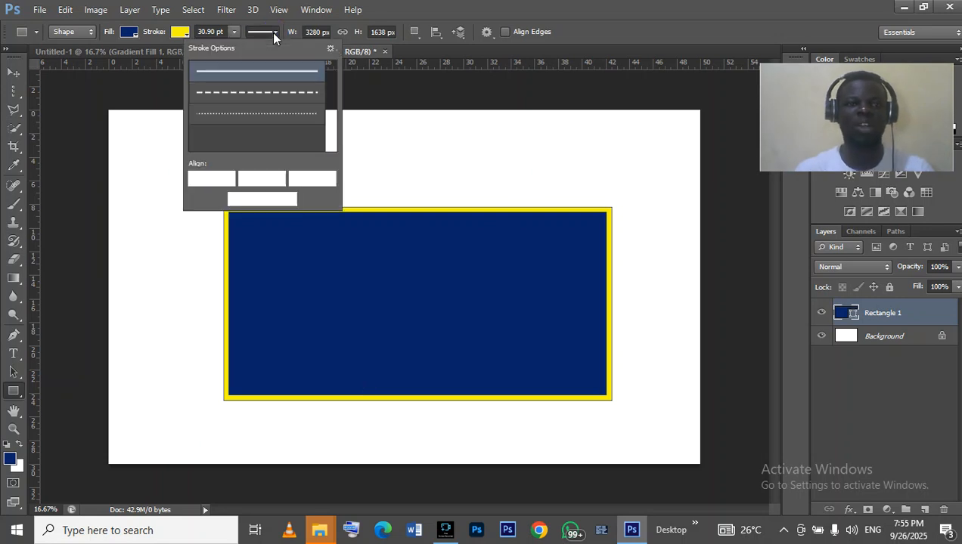
left_click(271, 93)
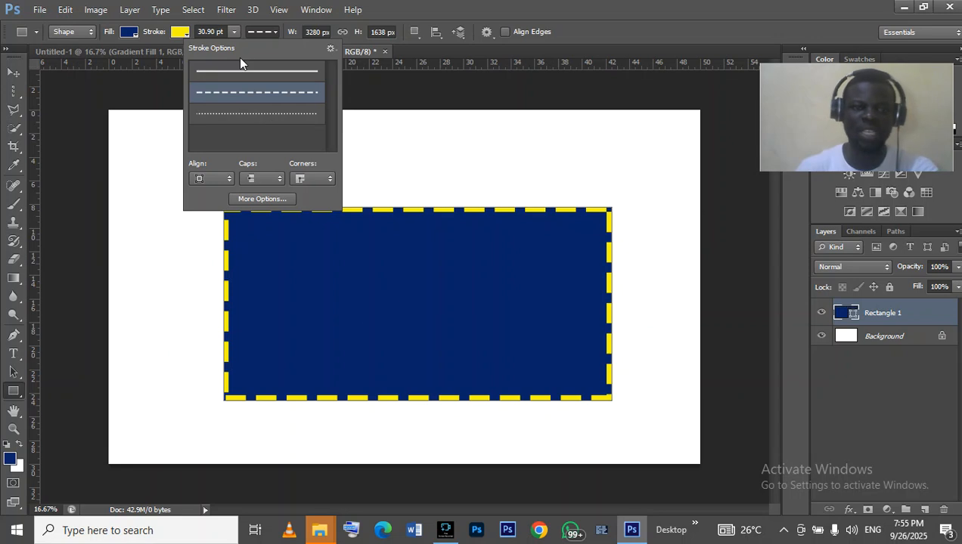
left_click(279, 119)
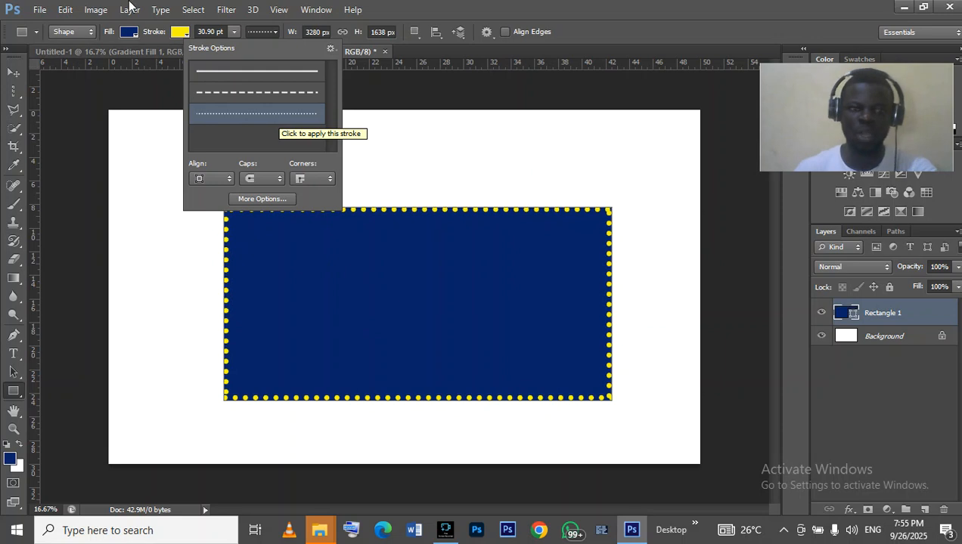
left_click(234, 39)
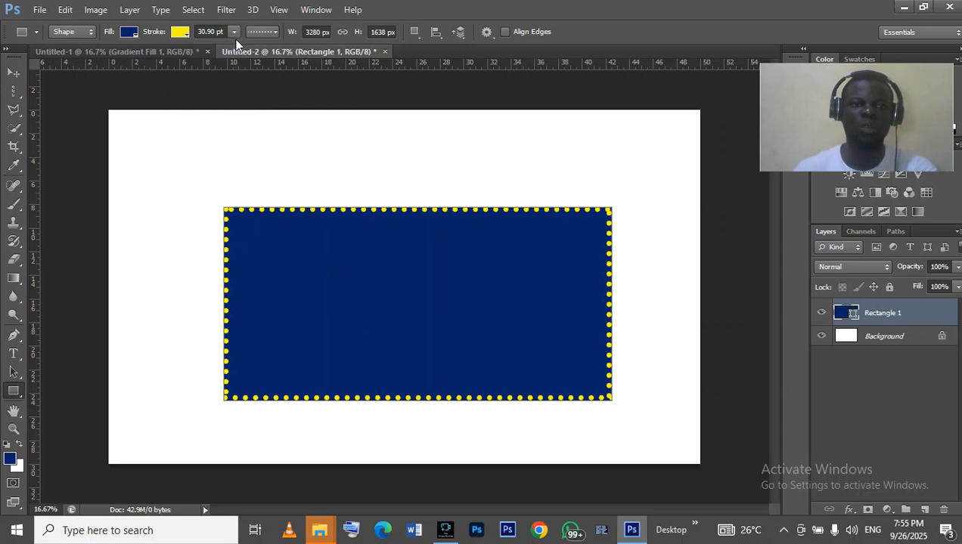
- Set the stroke width to 32.65 pt with the width slider
left_click(235, 33)
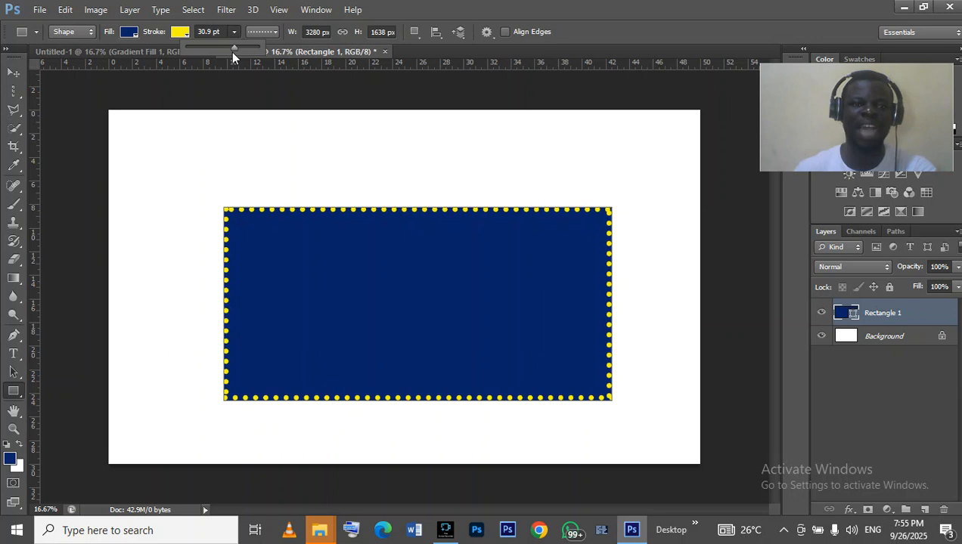
mouse_move(232, 50)
left_mouse_down()
mouse_move(256, 50)
mouse_move(185, 50)
mouse_move(199, 50)
left_mouse_up()
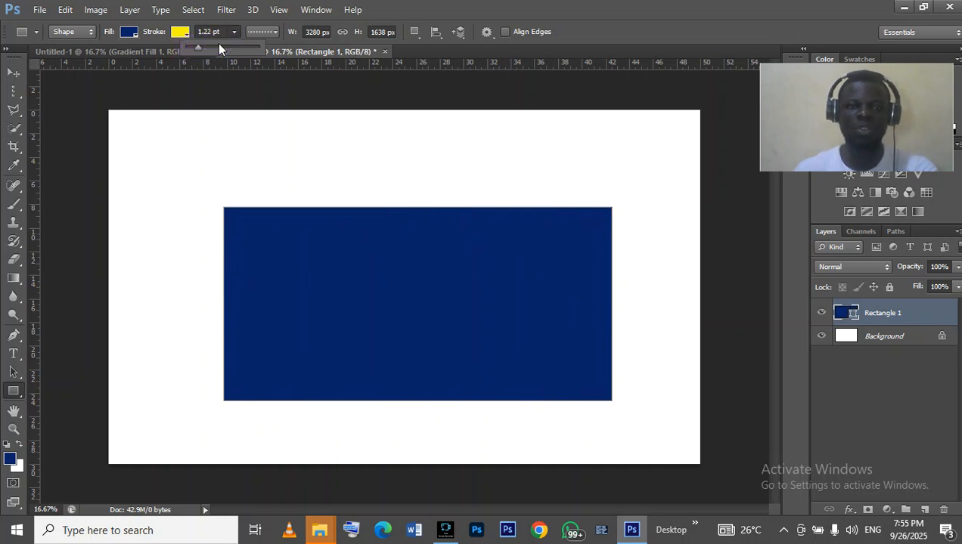
left_click_drag(235, 47, 237, 50)
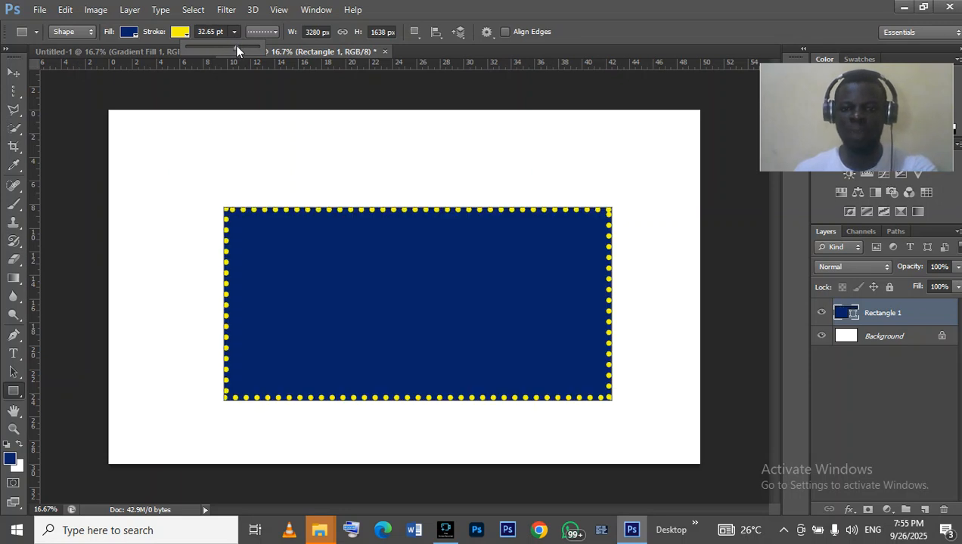
left_click(235, 31)
left_click(262, 32)
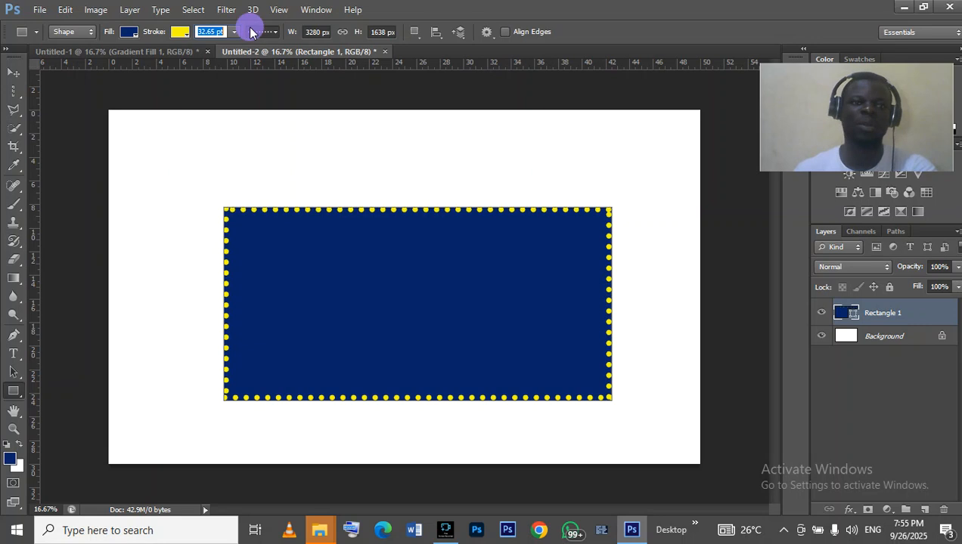
- Set the rectangle's stroke back to a solid line and align the stroke outside the shape
left_click(247, 74)
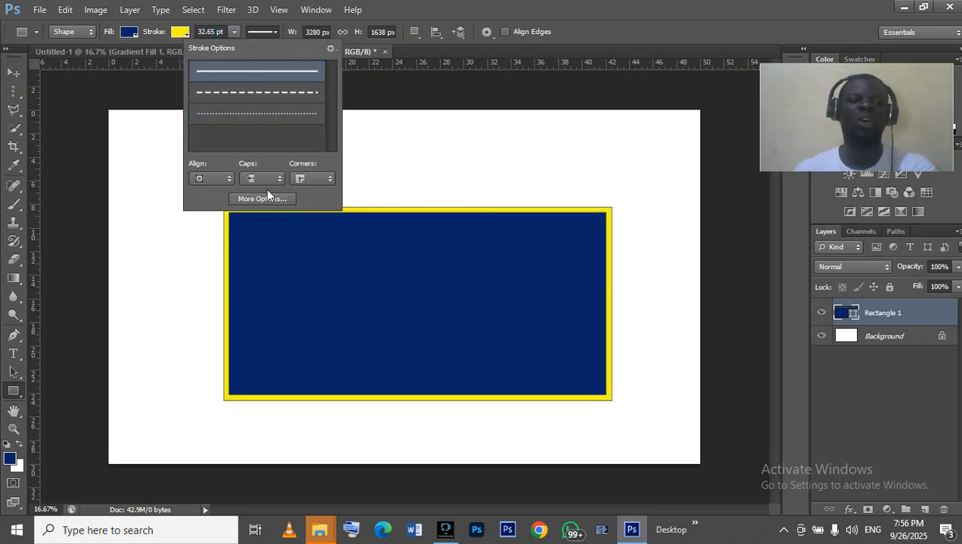
left_click(202, 179)
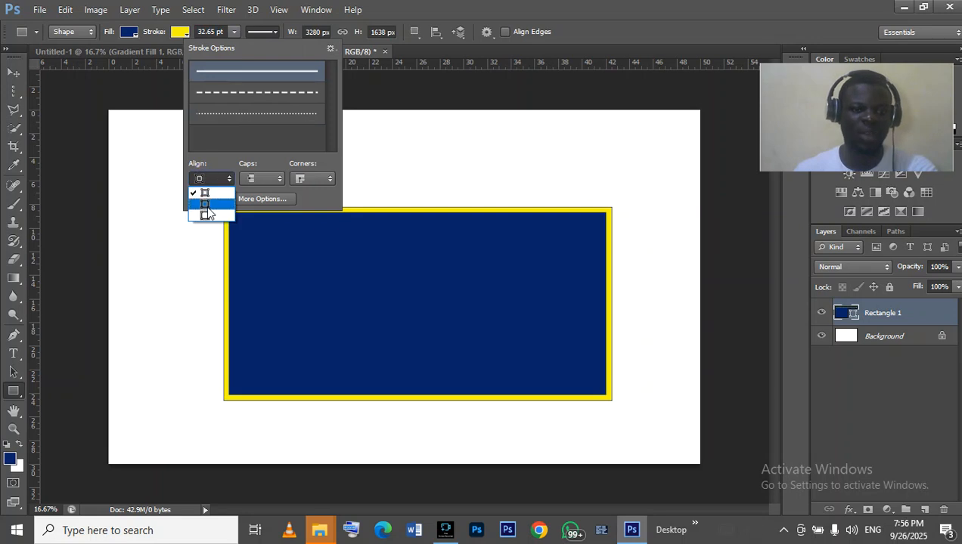
left_click(209, 216)
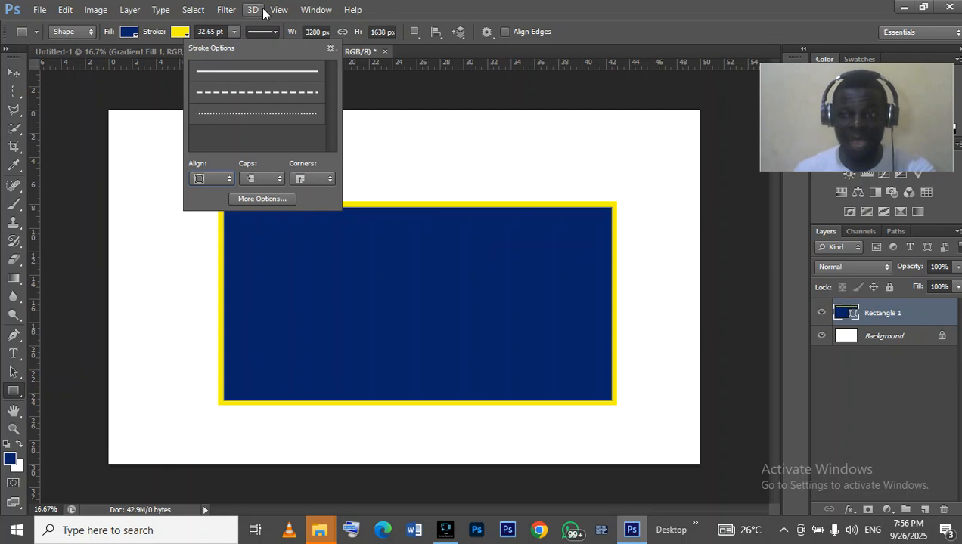
left_click(231, 28)
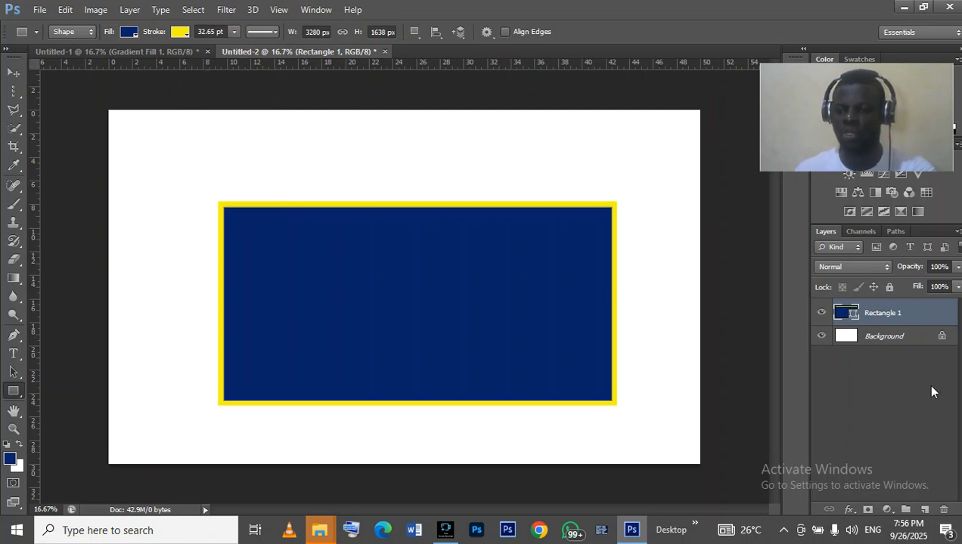
- Delete the rectangle layer and draw a navy circle with the Ellipse tool in the middle of the canvas
left_click(949, 512)
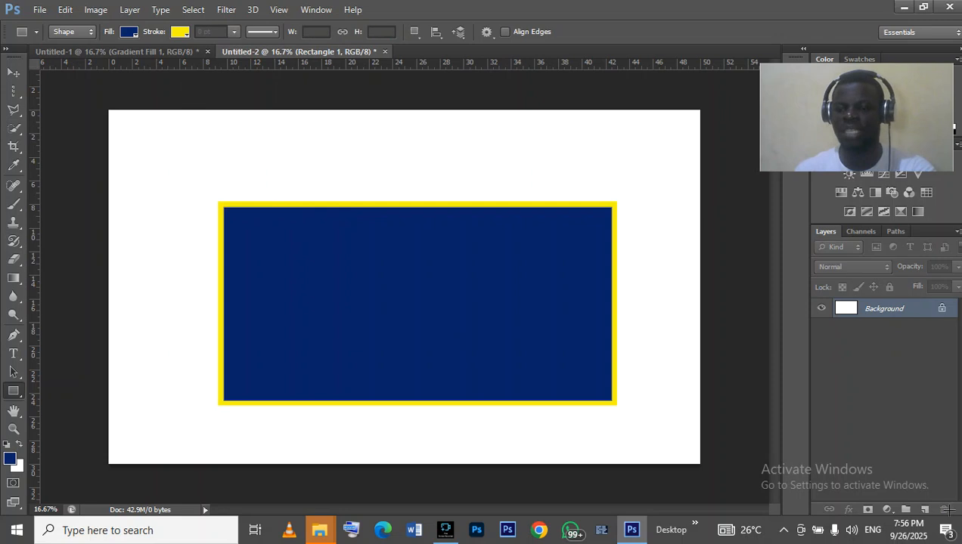
right_click(13, 392)
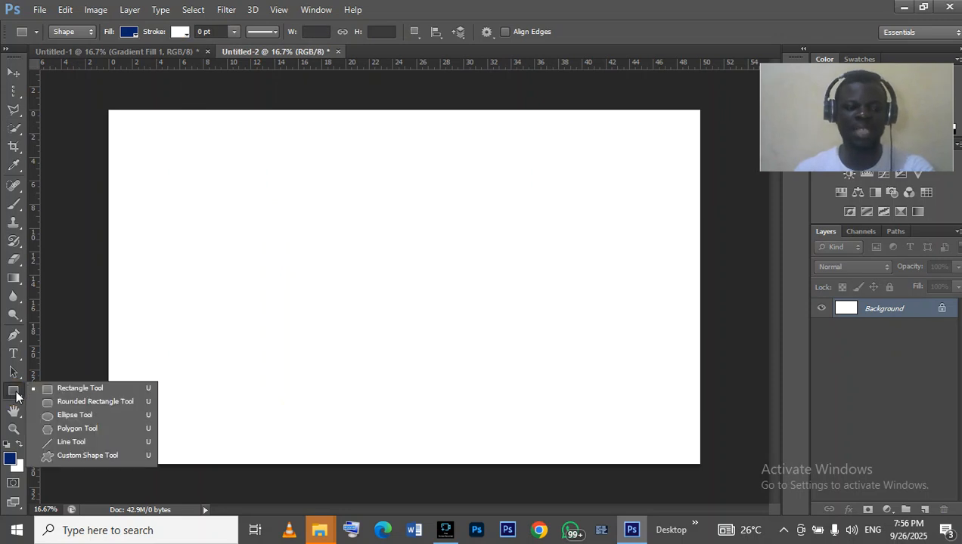
left_click(60, 417)
left_click_drag(256, 189, 509, 440)
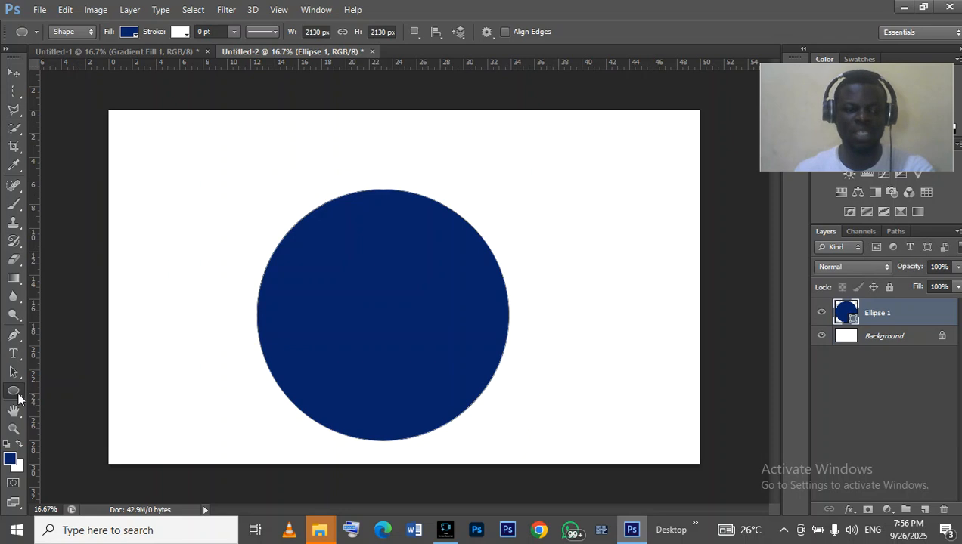
- Change the circle's fill colour to yellow
left_click(15, 392)
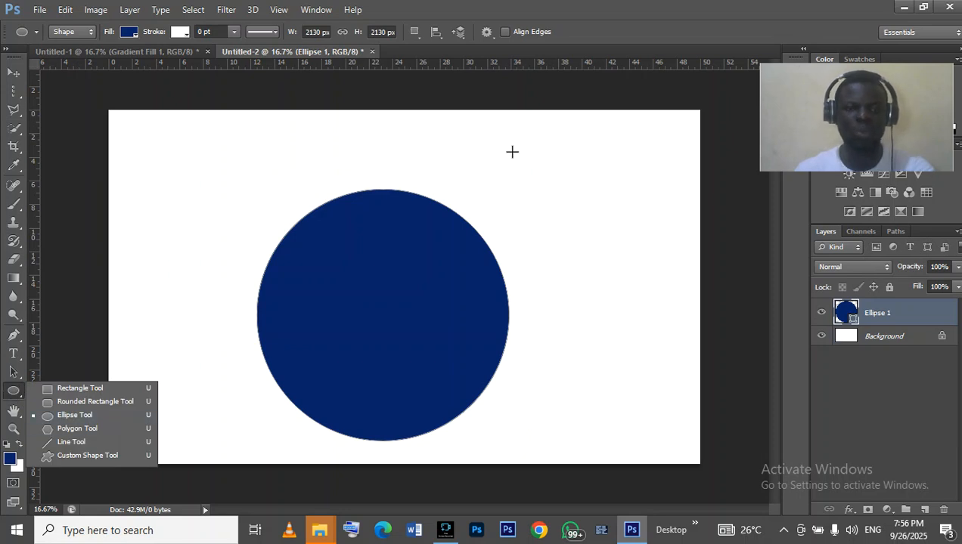
left_click(129, 31)
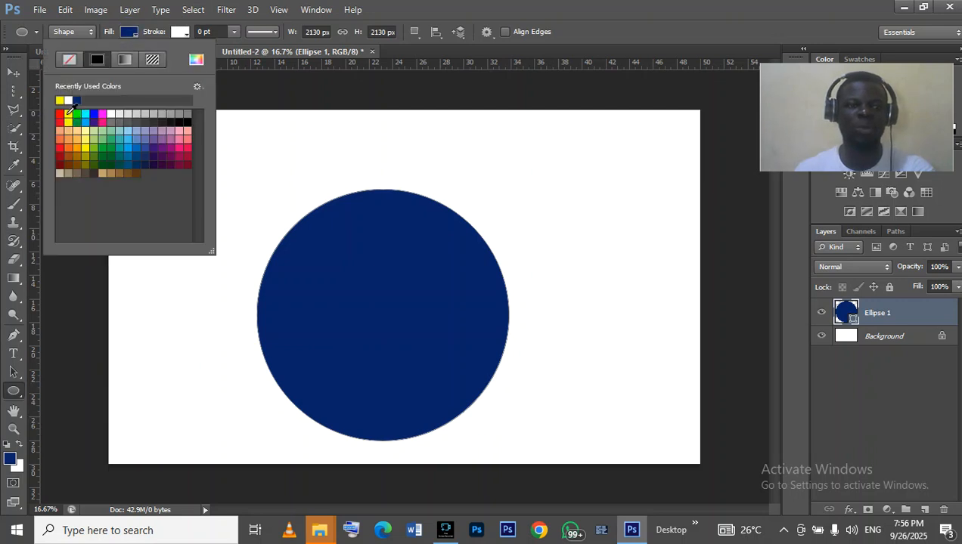
left_click(67, 113)
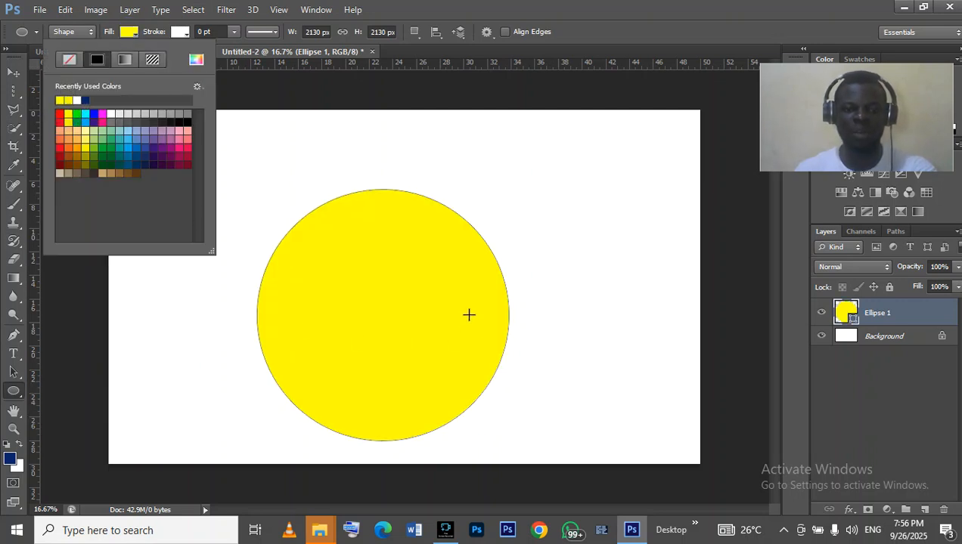
- Give the circle a navy stroke and set the stroke width to about 26.25 pt
left_click(180, 32)
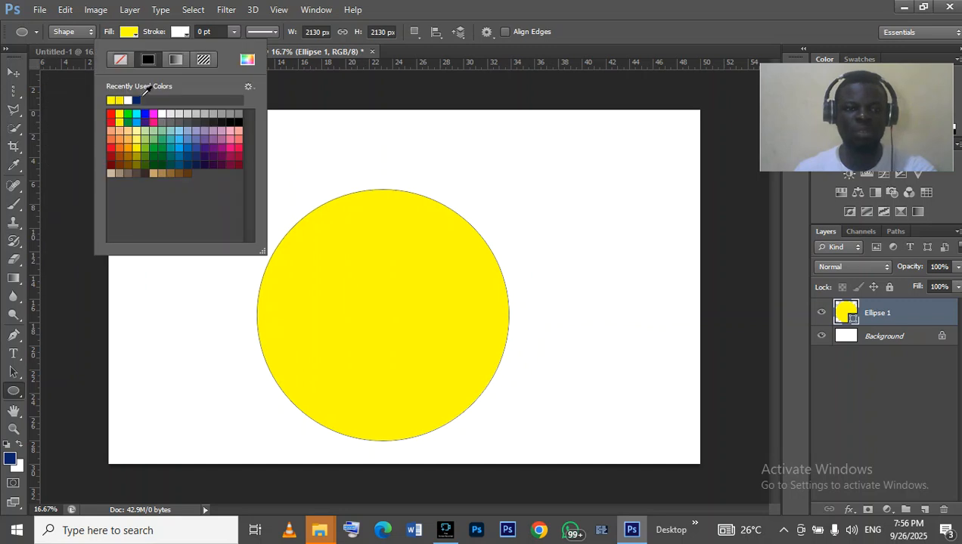
left_click(137, 100)
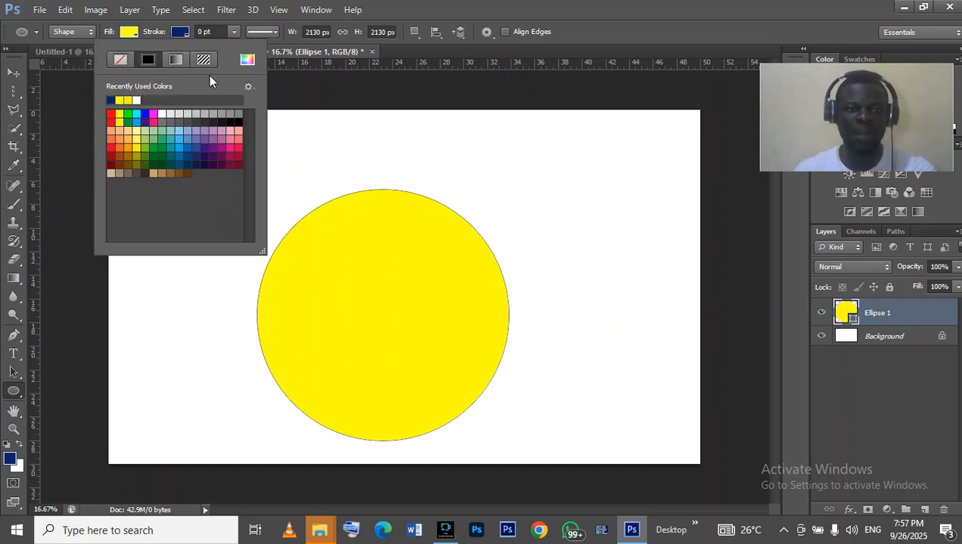
left_click(230, 31)
left_click(233, 30)
left_click_drag(233, 48, 276, 53)
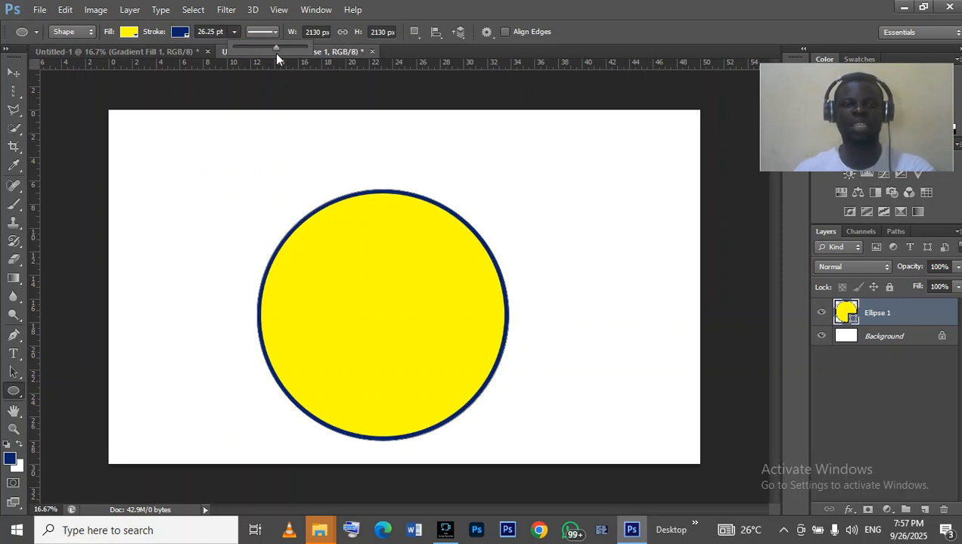
- Scale the circle down to about 46% and move it towards the right side of the canvas, committing the transform
left_click(11, 71)
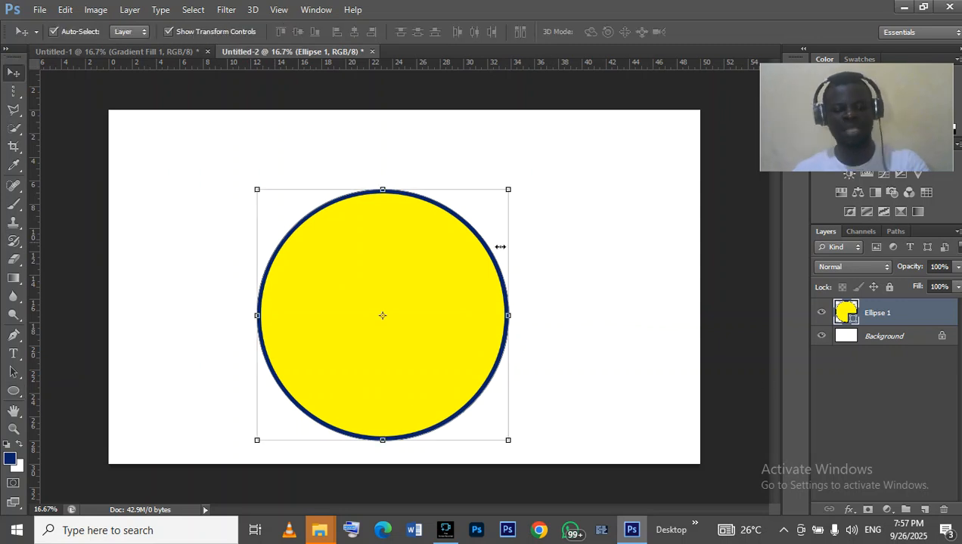
left_click(507, 189)
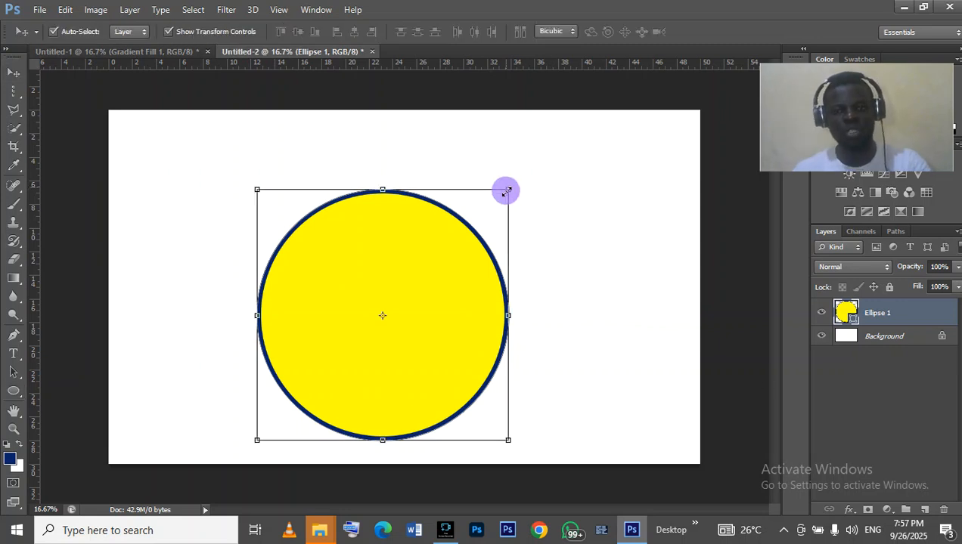
left_click_drag(506, 192, 507, 193)
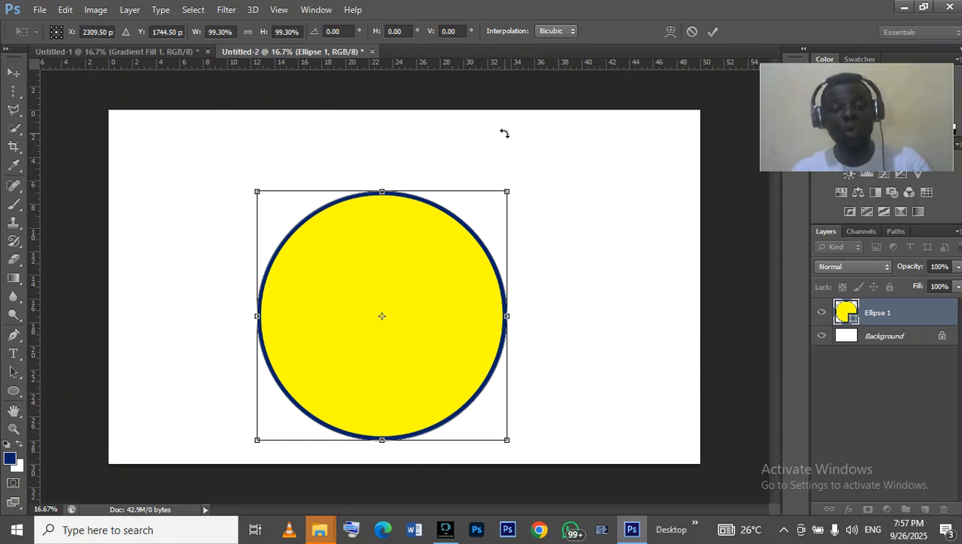
left_click_drag(506, 191, 356, 307)
left_click_drag(338, 367, 605, 307)
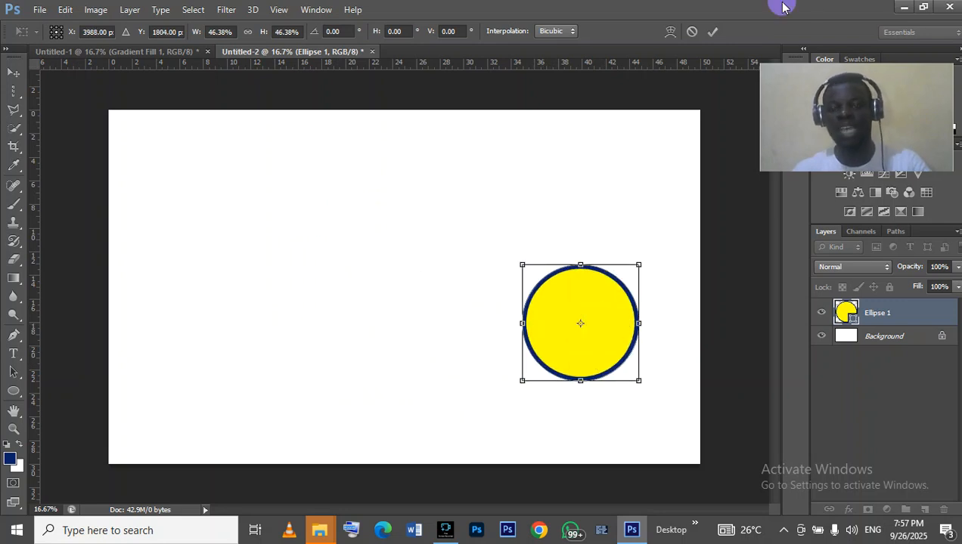
left_click(712, 31)
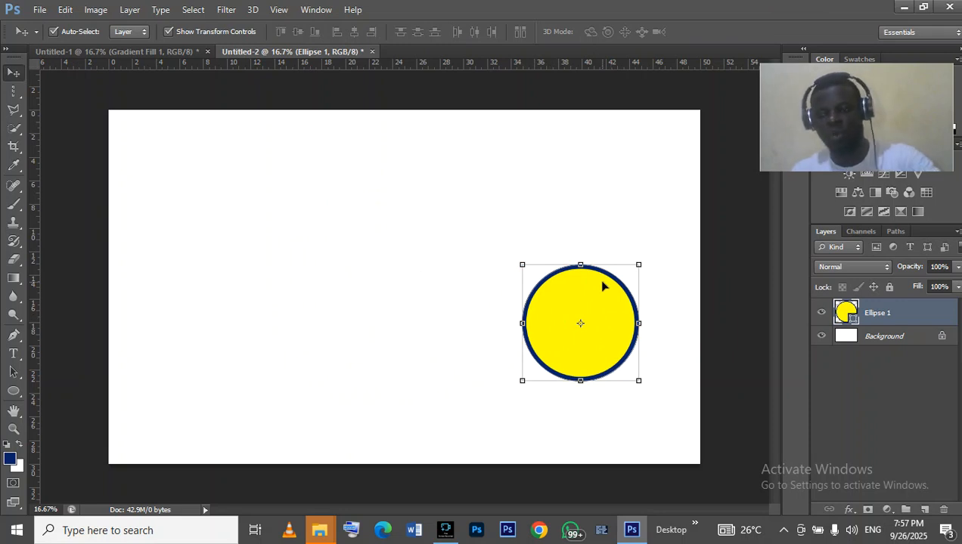
- Duplicate the circle several times and arrange six circles in two rows across the canvas
key("ctrl+j")
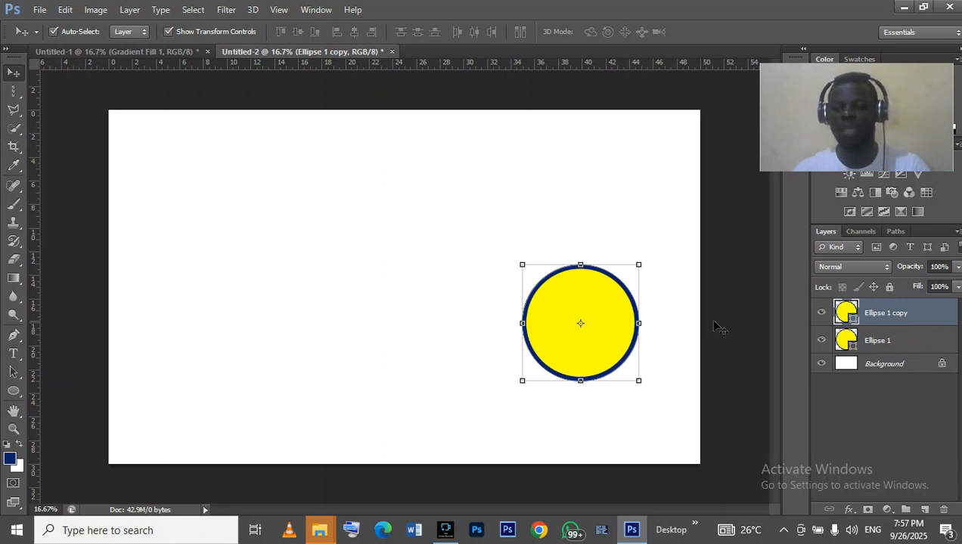
left_click(570, 306)
left_click_drag(570, 306, 429, 315)
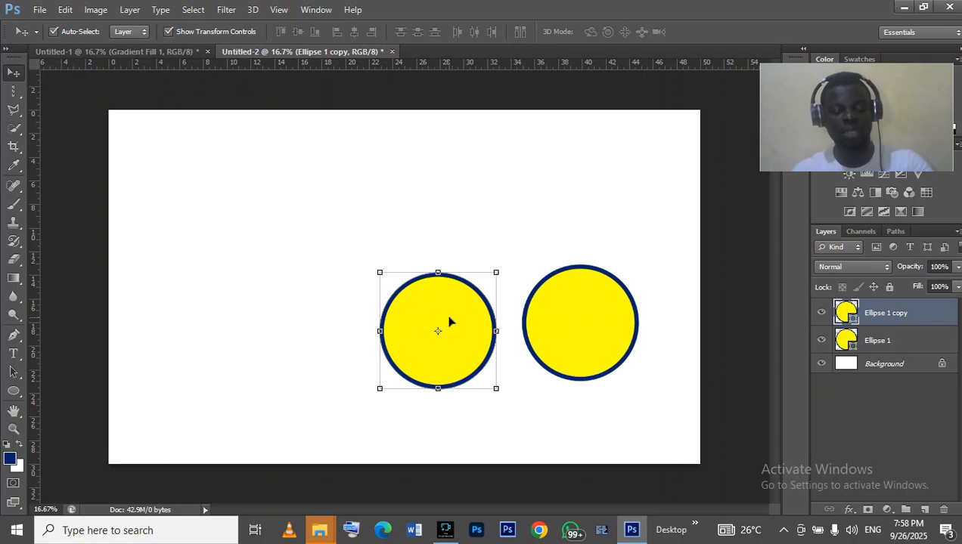
left_click(449, 322)
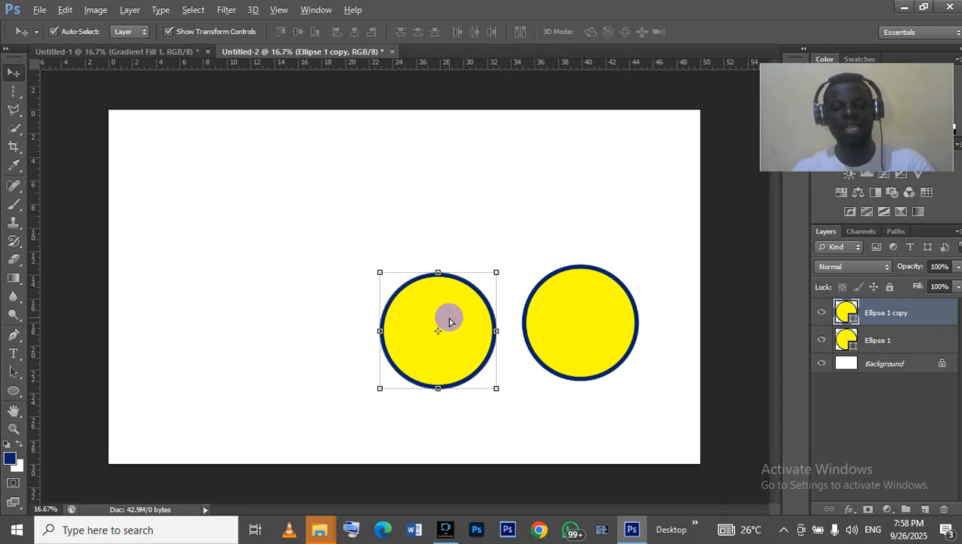
left_click_drag(449, 322, 307, 161)
left_click_drag(329, 192, 485, 187)
left_click_drag(634, 194, 658, 195)
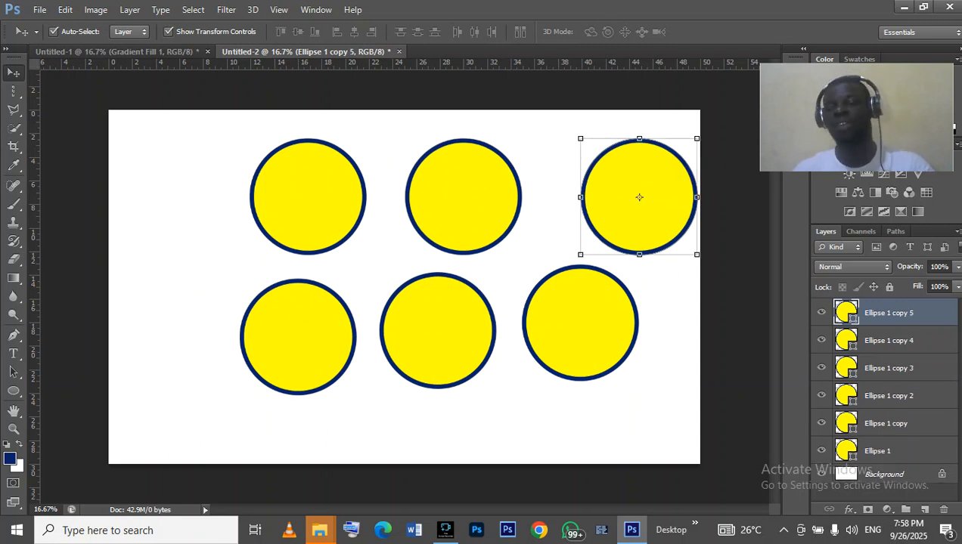
- Delete all the circle layers to clear the canvas
left_click(943, 511)
left_click(942, 511)
left_click(943, 511)
left_click(942, 512)
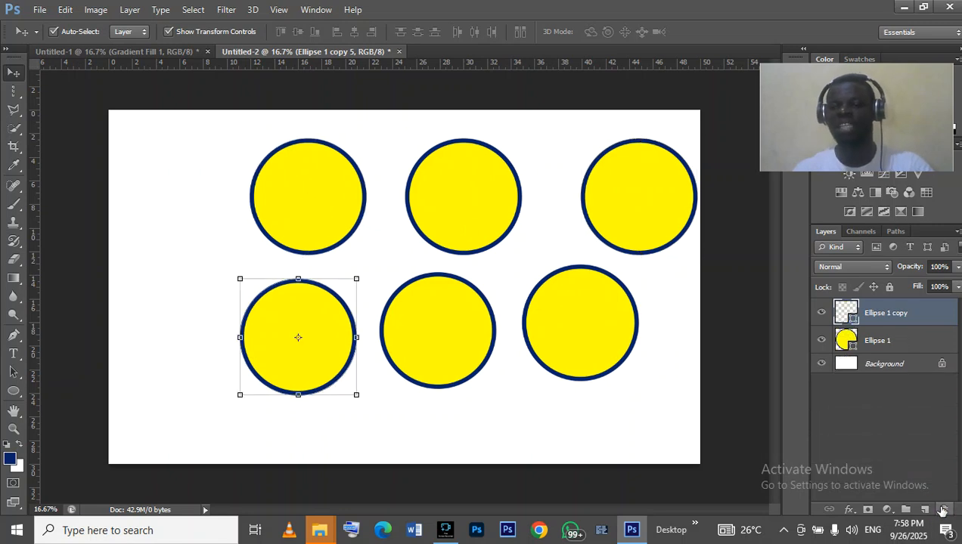
left_click(943, 511)
left_click(942, 511)
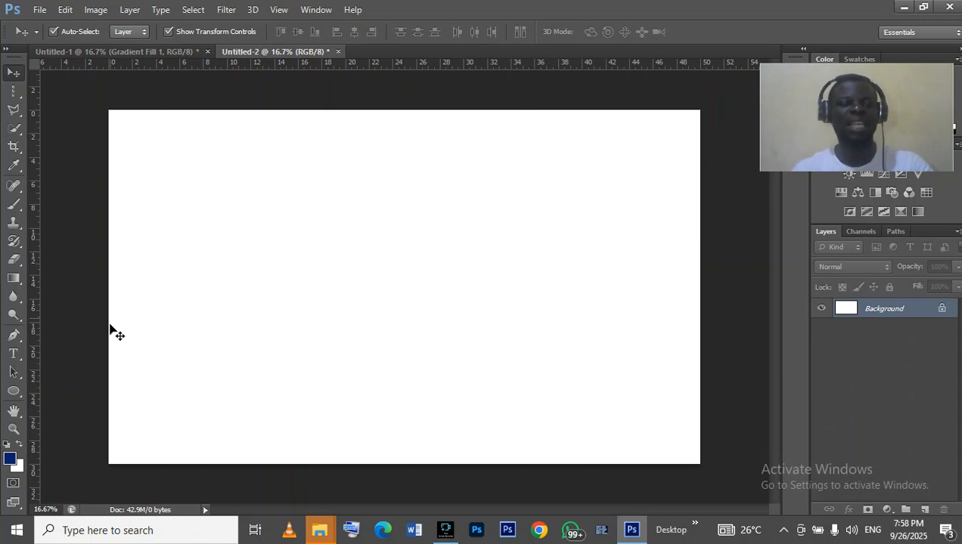
- Switch to the Custom Shape tool, pick a long arrow shape and draw it about 1554 by 708 px in the upper canvas
left_click(12, 391)
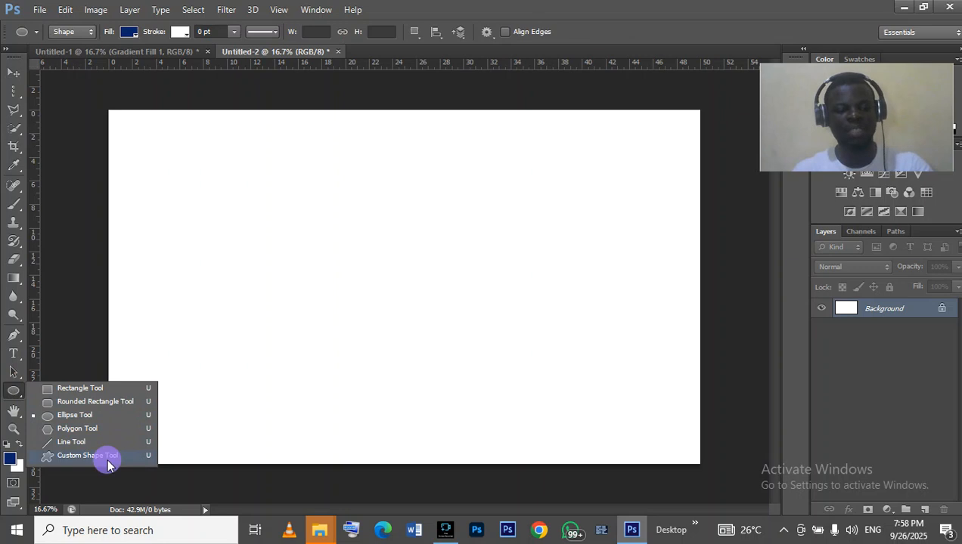
left_click(106, 457)
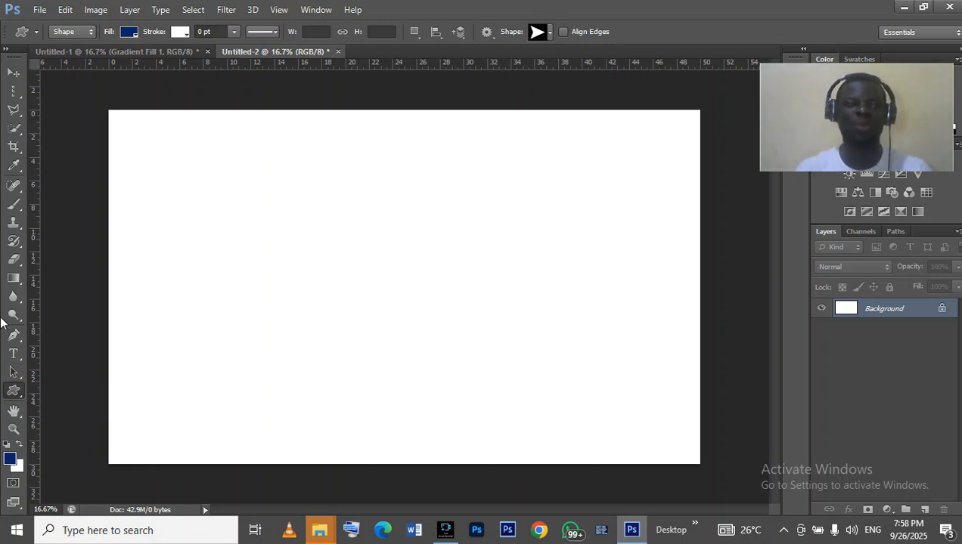
left_click(548, 34)
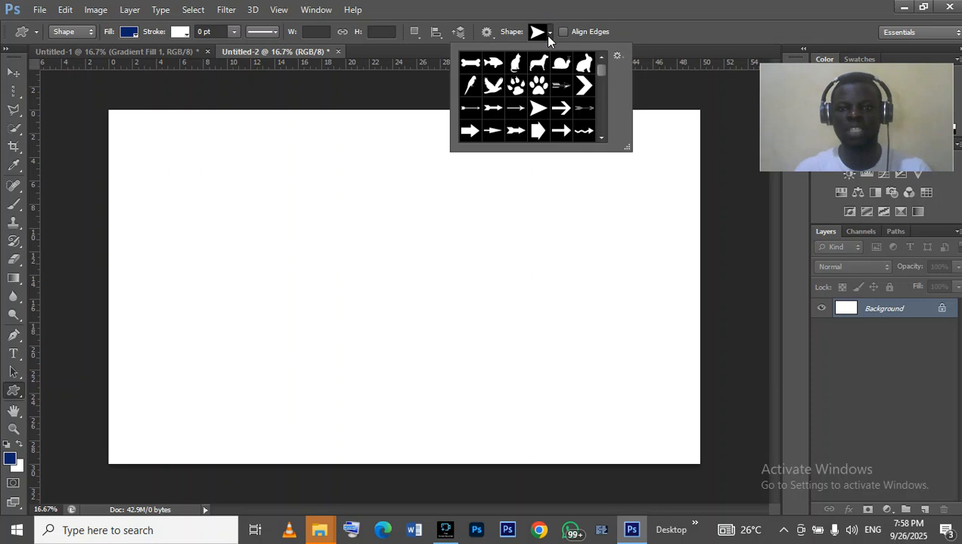
left_click(603, 69)
left_click_drag(604, 59, 602, 154)
left_click_drag(597, 126, 595, 64)
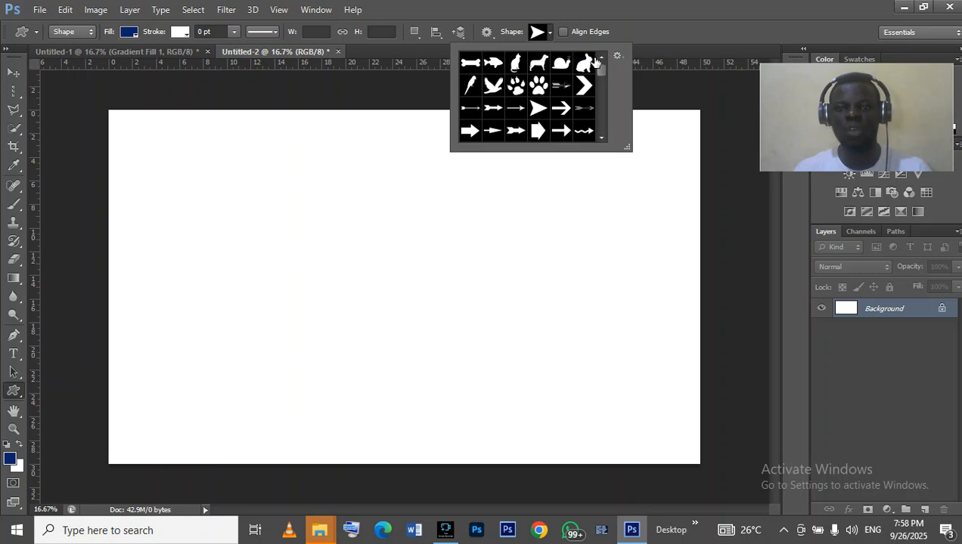
left_click(476, 136)
left_click_drag(330, 168, 513, 251)
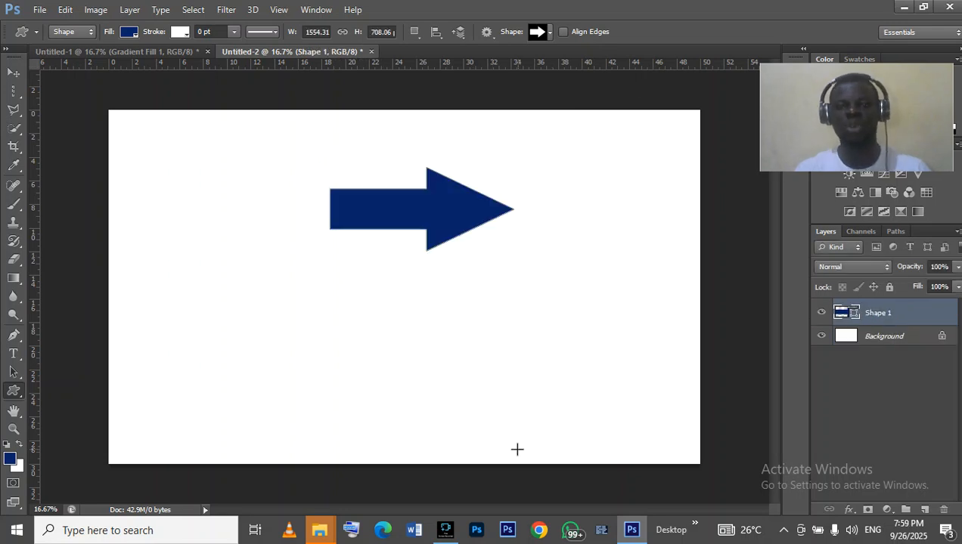
- Pick a thick block arrow shape and draw it about 900 by 852 px to the right of the first arrow
left_click(550, 32)
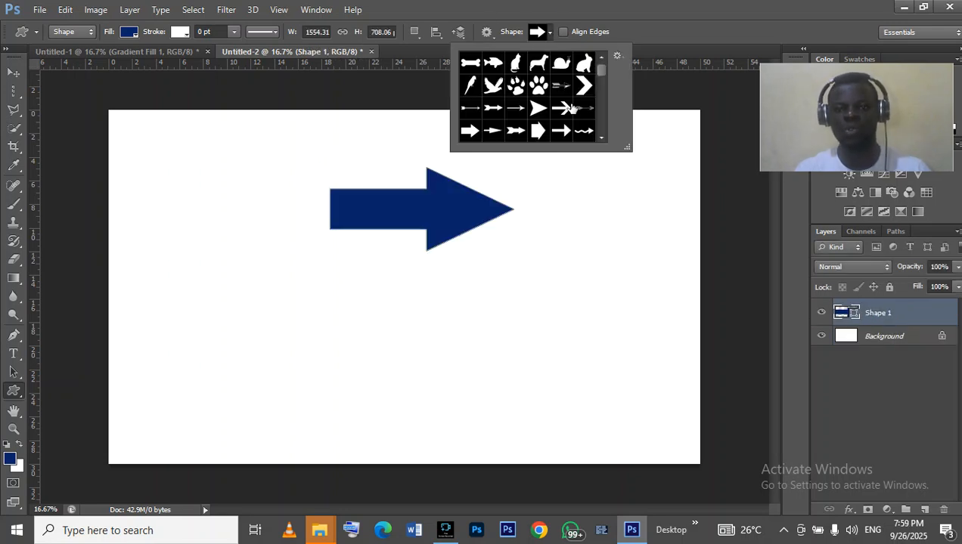
left_click(547, 133)
left_click(535, 192)
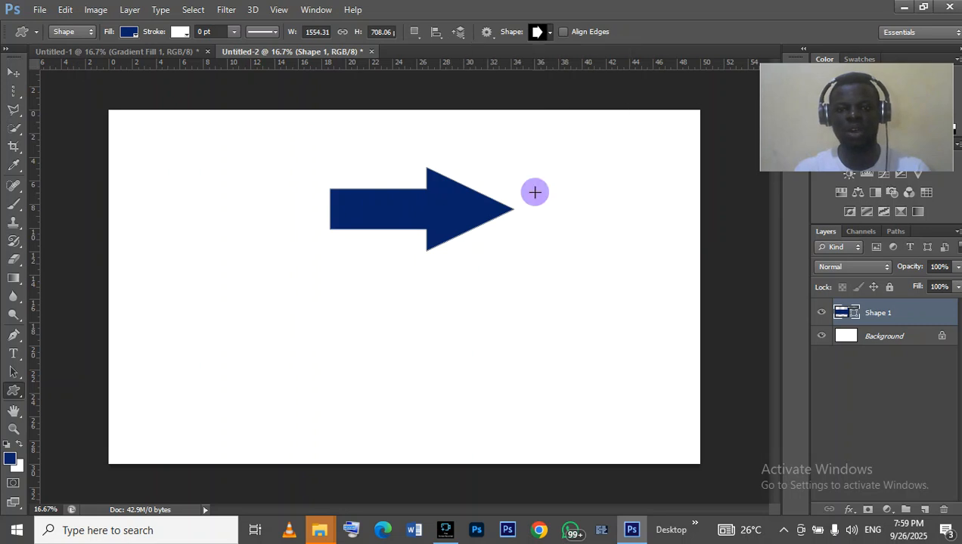
left_click_drag(536, 193, 650, 264)
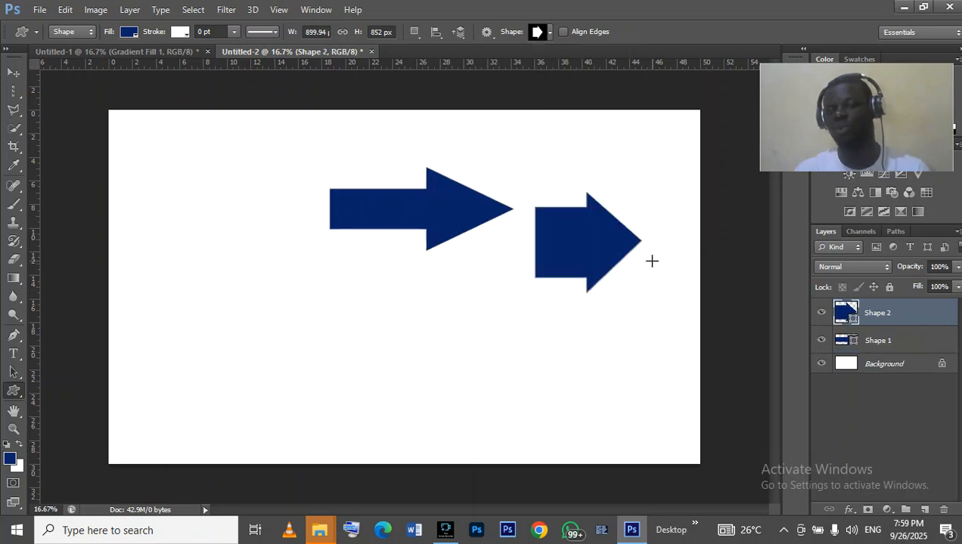
- Pick a double music note custom shape and draw it about 709 by 1218 px on the canvas's left side
left_click(550, 31)
scroll(552, 80, "down", 6)
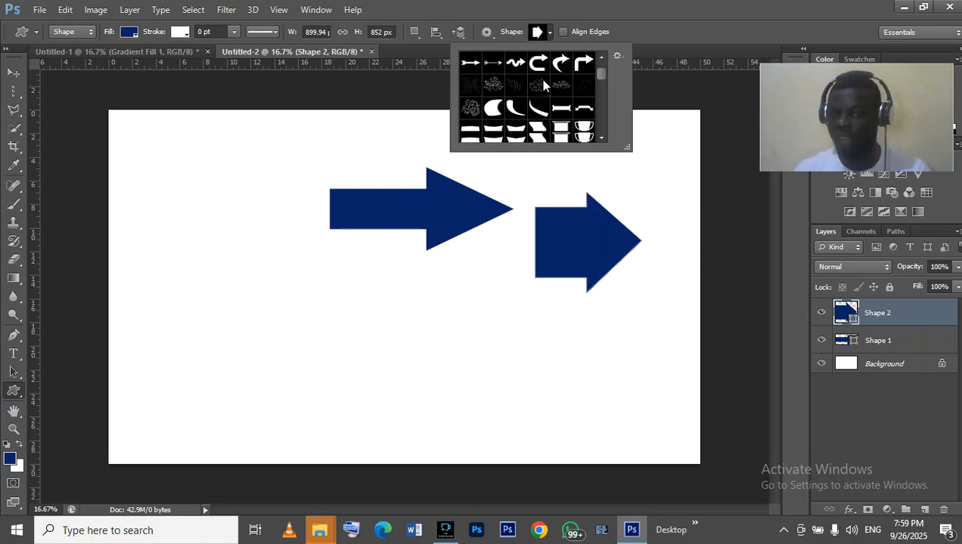
scroll(551, 83, "down", 6)
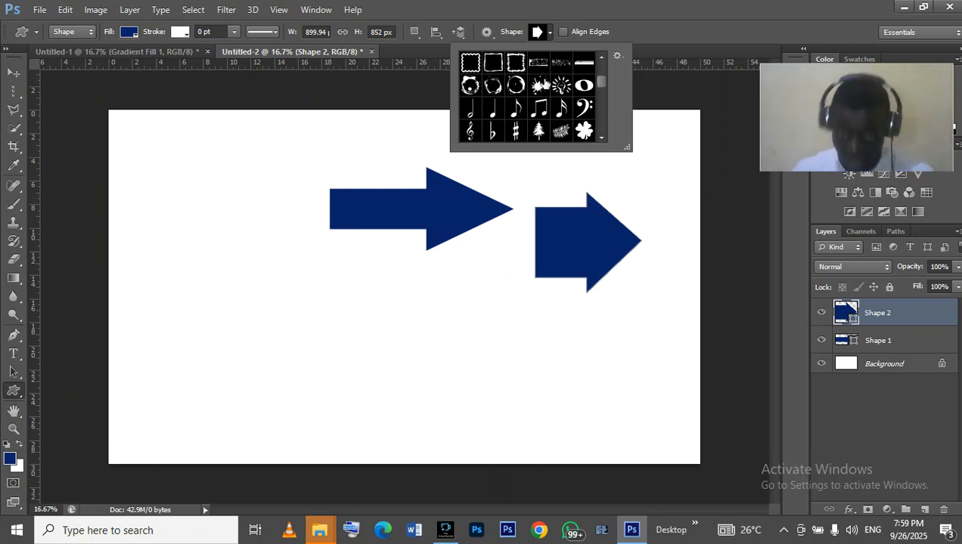
left_click(541, 115)
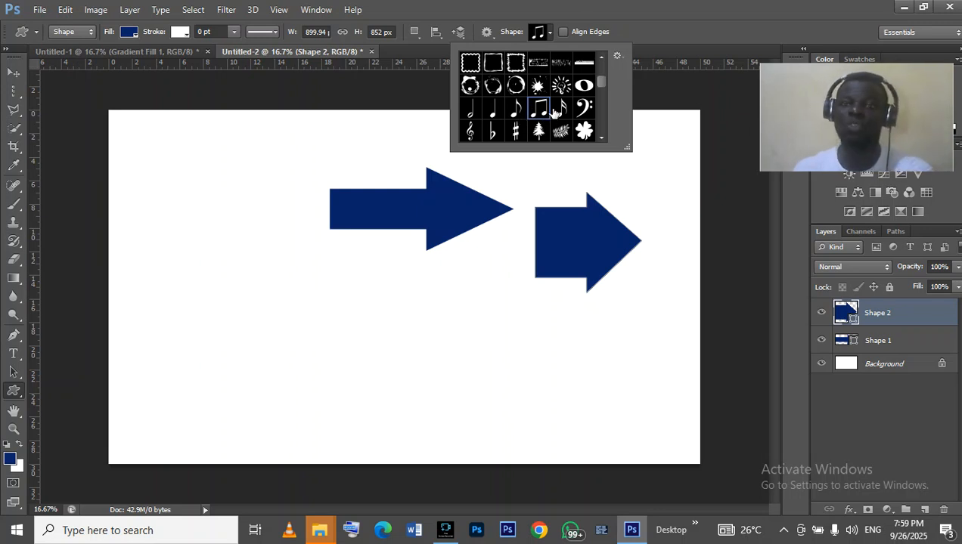
left_click(158, 191)
mouse_move(159, 190)
left_mouse_down()
mouse_move(215, 336)
mouse_move(241, 347)
mouse_move(243, 332)
left_mouse_up()
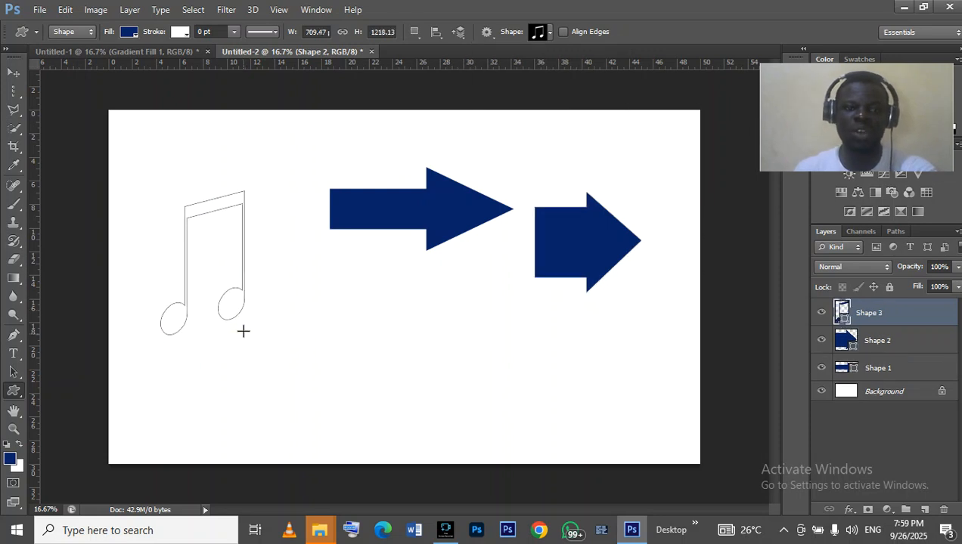
- Browse through the custom shape library to review the available shapes
left_click(549, 33)
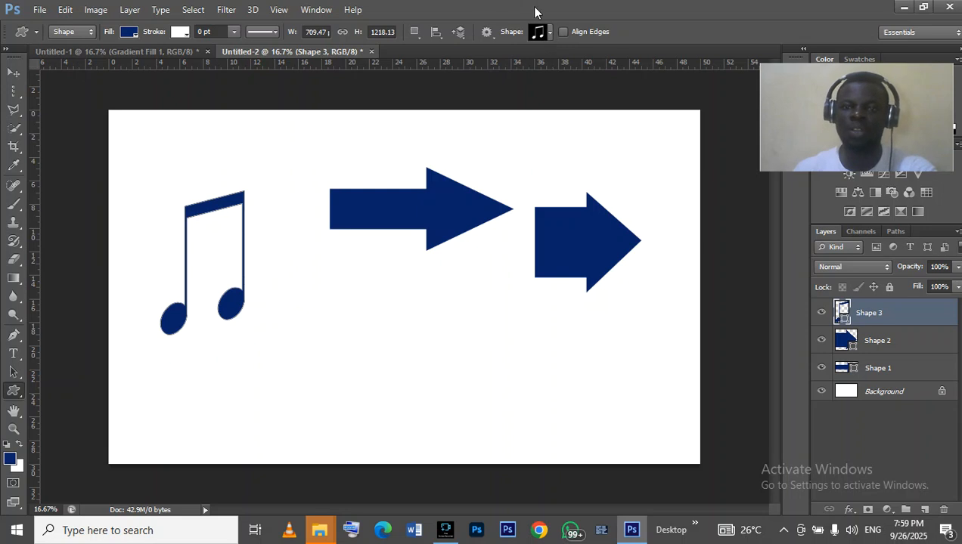
left_click(550, 35)
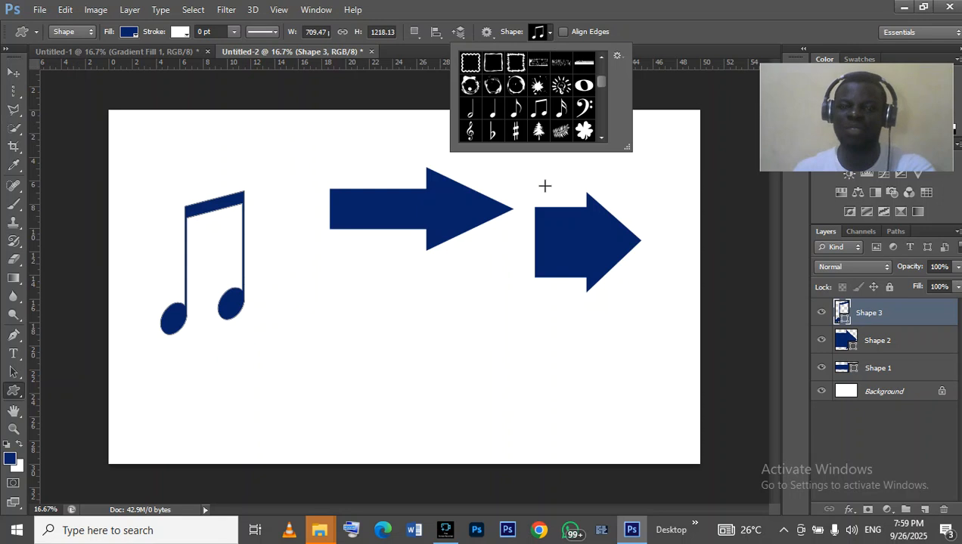
scroll(546, 124, "down", 1)
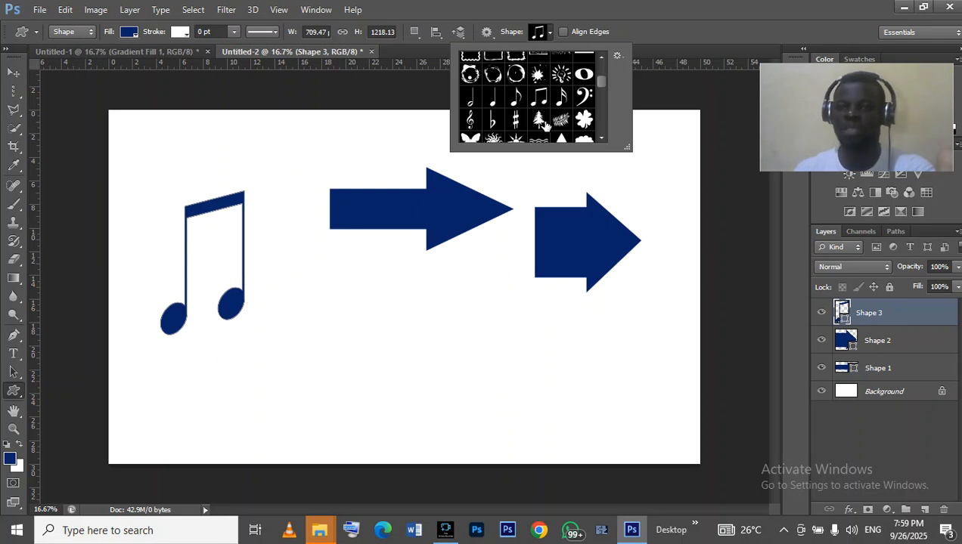
scroll(544, 125, "down", 1)
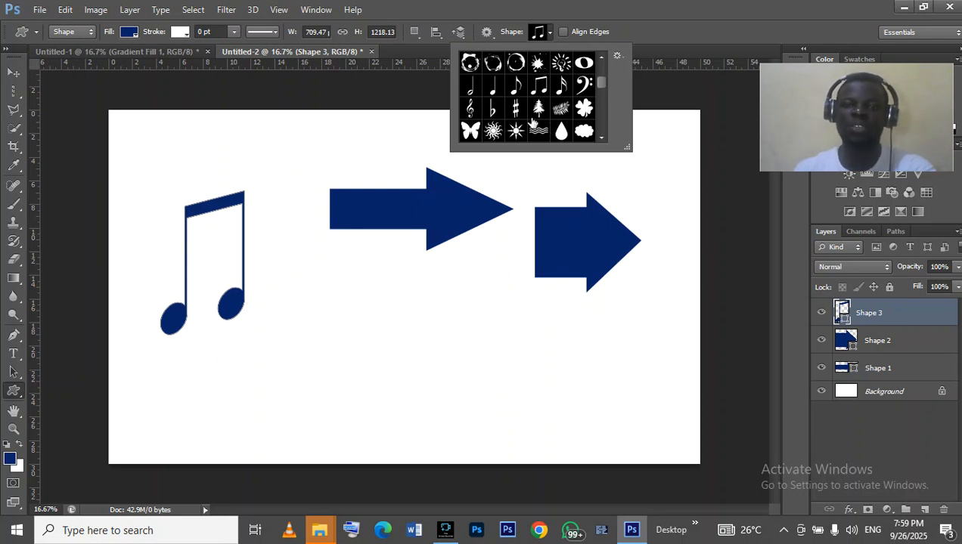
scroll(534, 125, "down", 5)
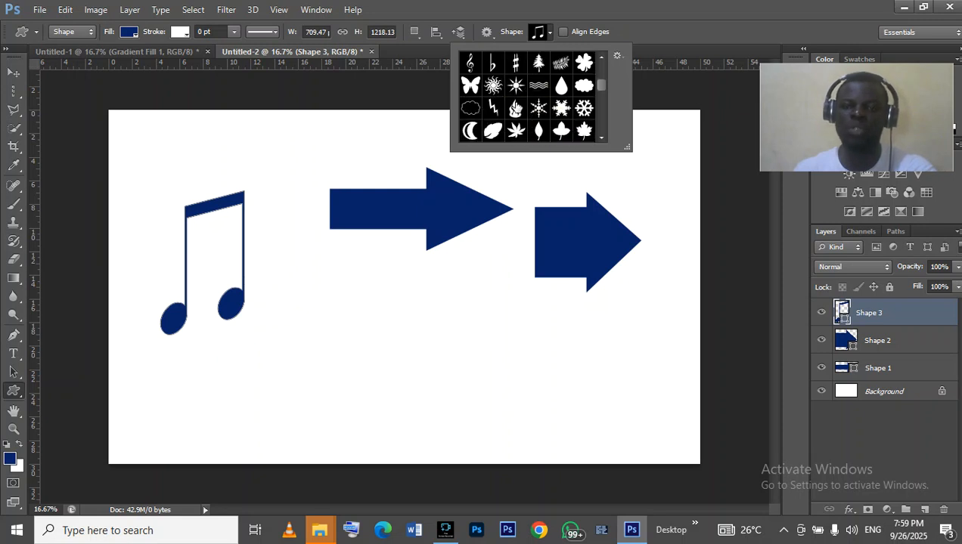
scroll(528, 120, "down", 10)
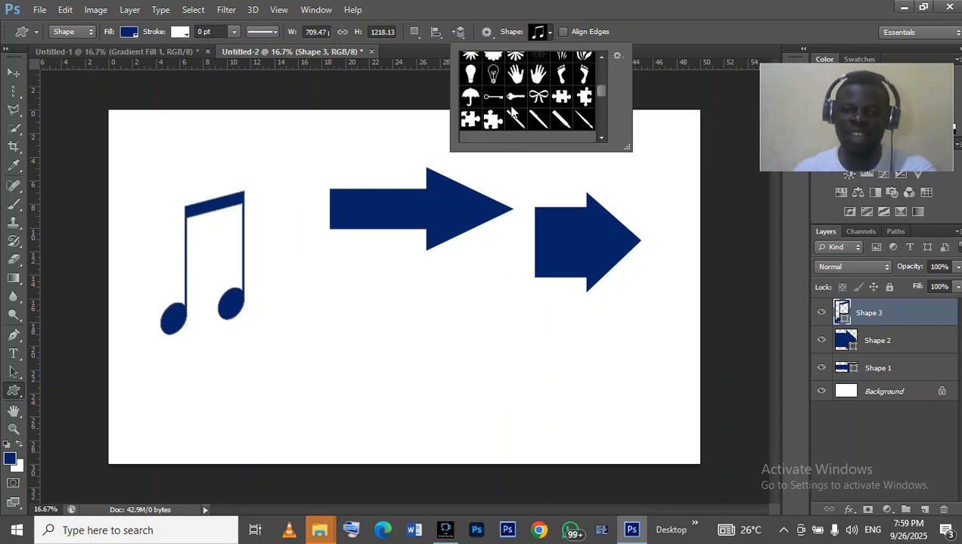
scroll(526, 98, "down", 15)
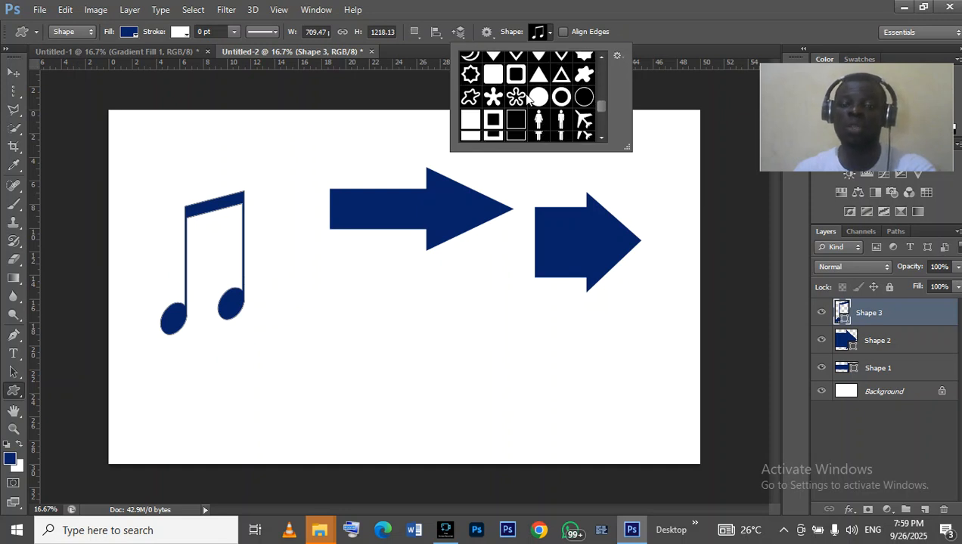
scroll(529, 99, "down", 15)
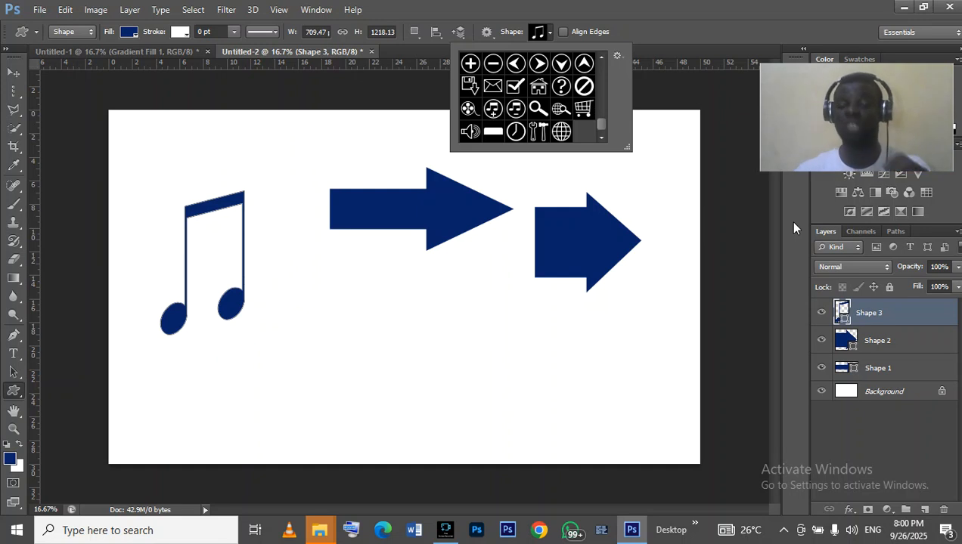
- Delete all the shape layers to clear the canvas
left_click(14, 73)
left_click(943, 512)
left_click(943, 512)
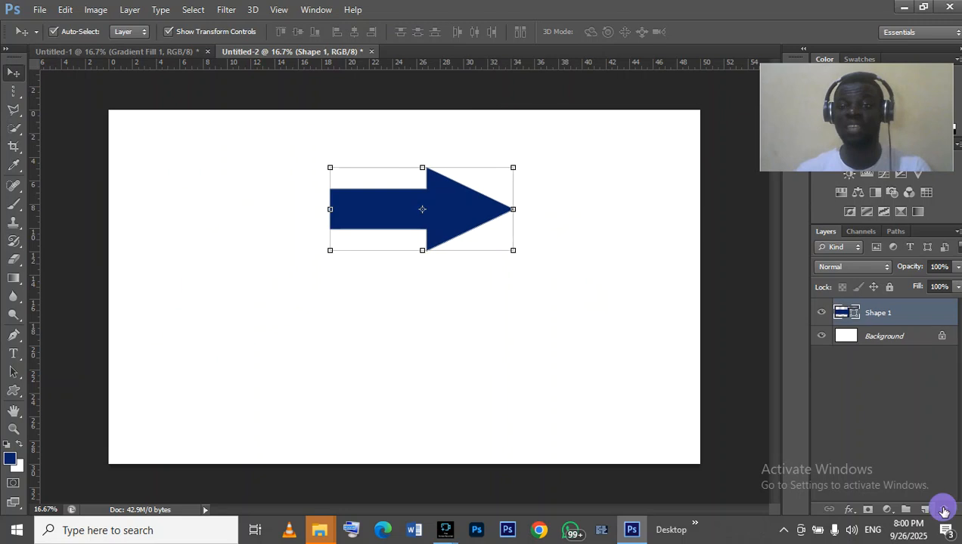
left_click(943, 512)
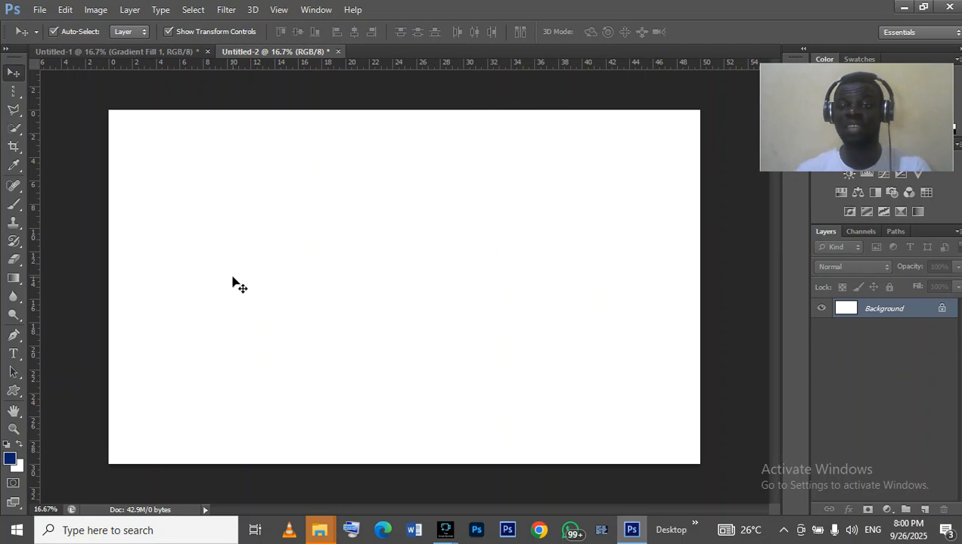
- Switch to the Ellipse tool and draw a circle about 1404 by 1404 px on the canvas's right side
right_click(20, 393)
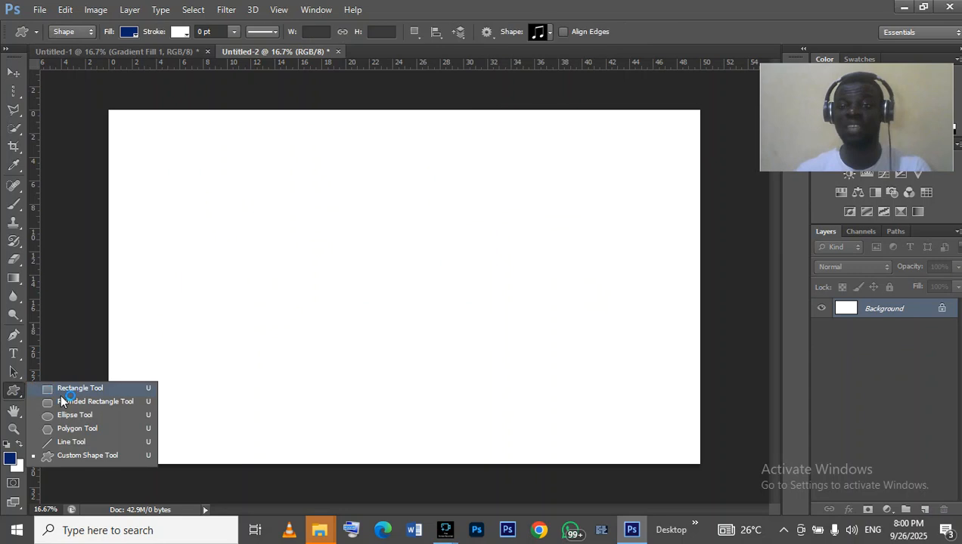
left_click(66, 415)
left_click_drag(498, 230, 664, 396)
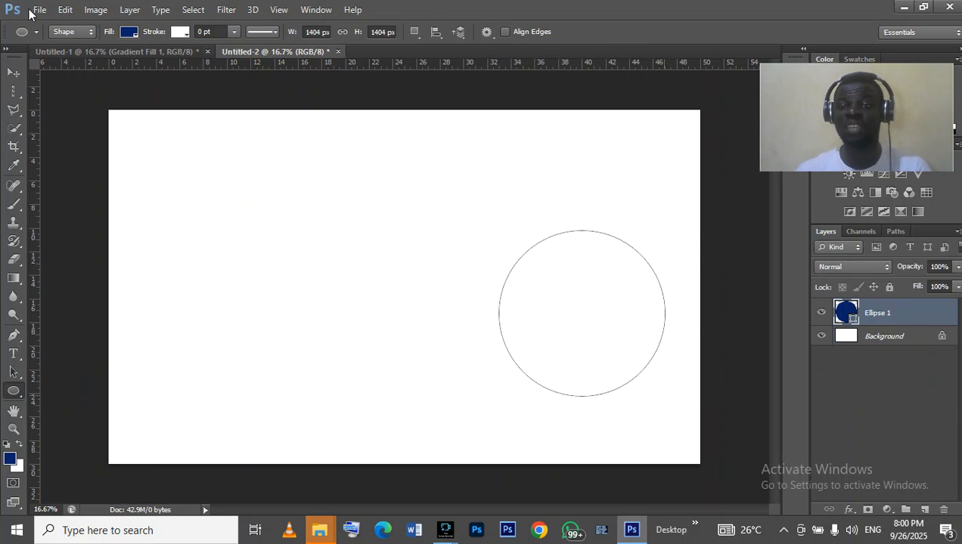
- Set the circle's fill to white and give it a navy blue stroke of 12.86 pt
left_click(128, 32)
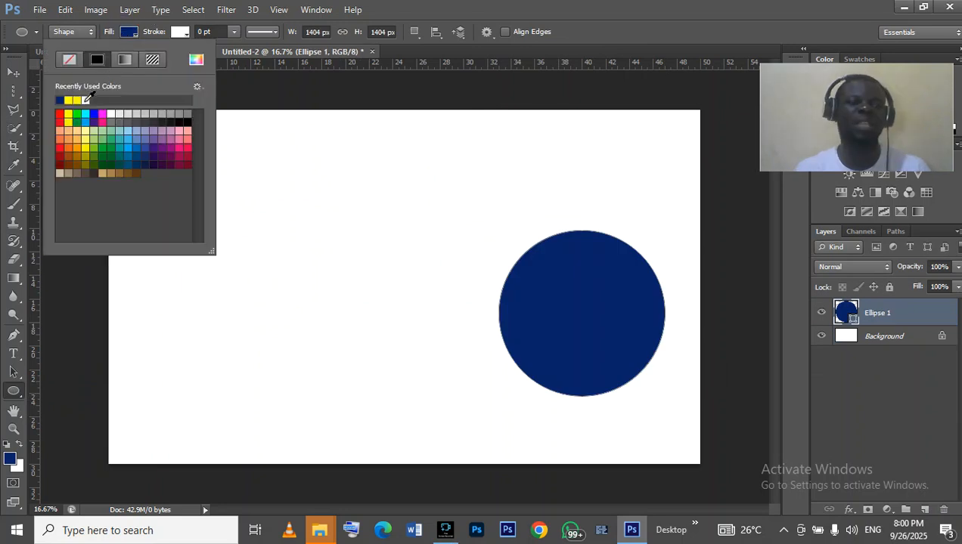
left_click(86, 99)
left_click(181, 34)
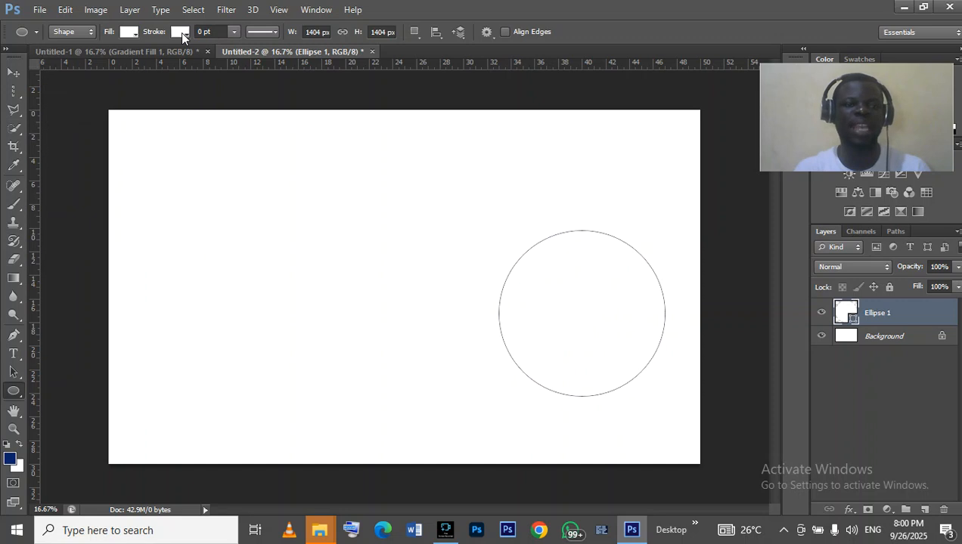
left_click(180, 33)
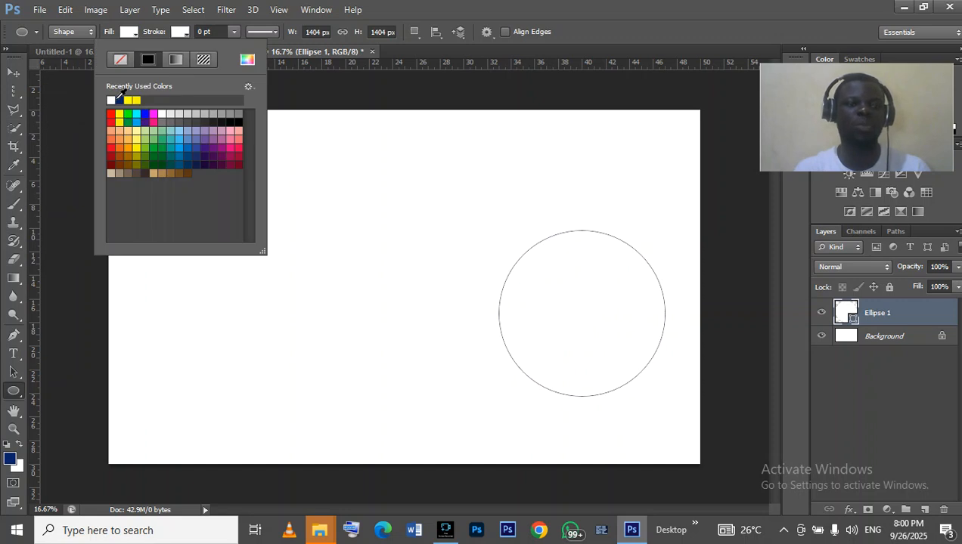
left_click(118, 99)
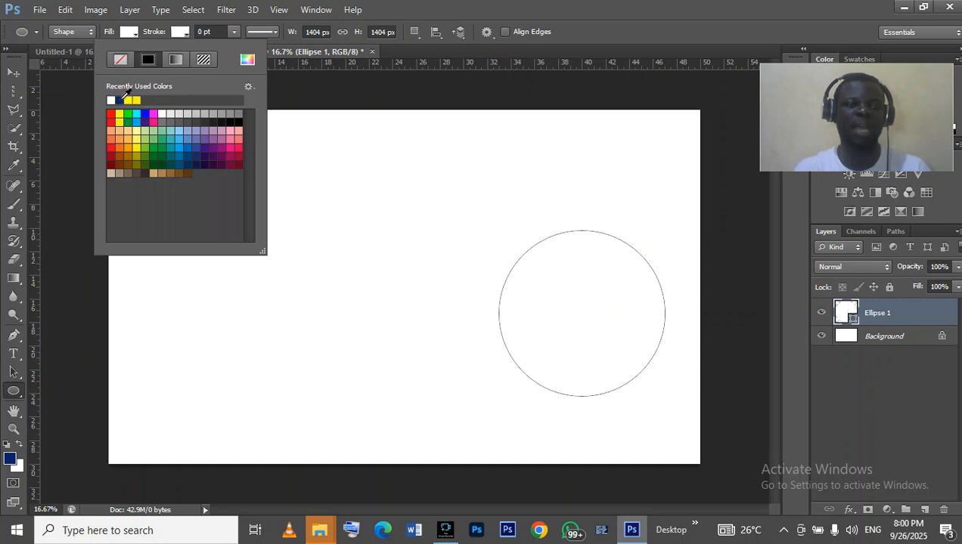
left_click(234, 38)
left_click(231, 39)
left_click_drag(239, 43, 244, 46)
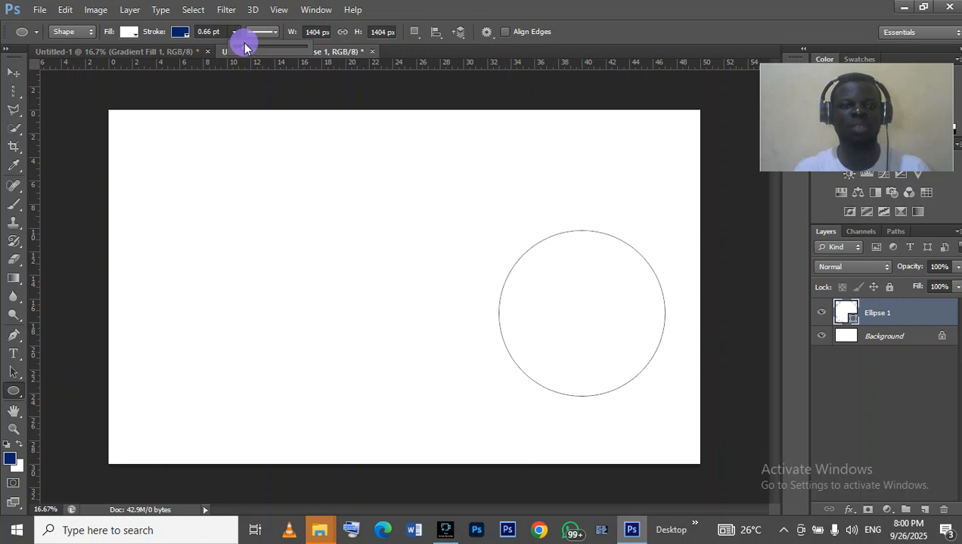
left_click_drag(244, 43, 261, 44)
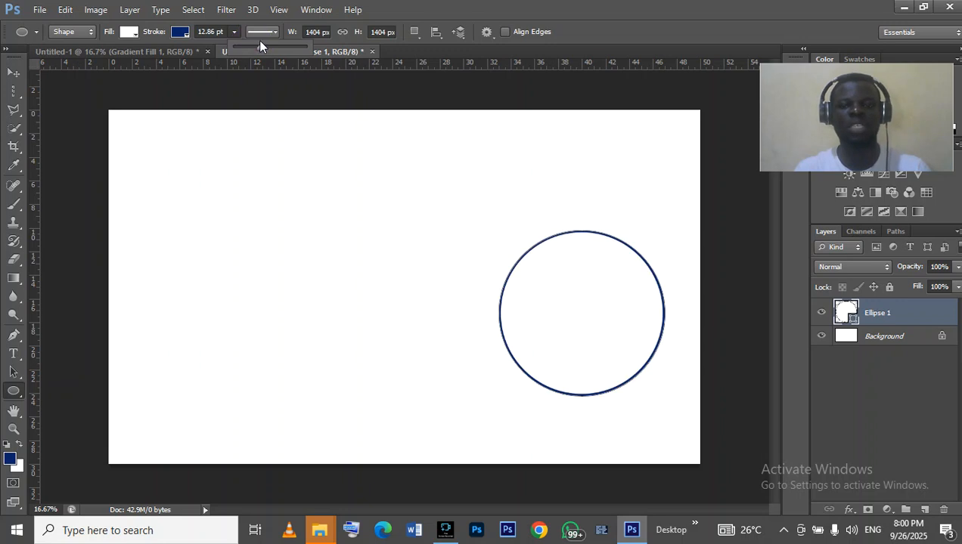
- Place the photo 1a6299fc-6790-4b51-a424-24f17c81301f.jpg from the Desktop's phoe > image folder into the document
left_click(37, 16)
left_click(37, 13)
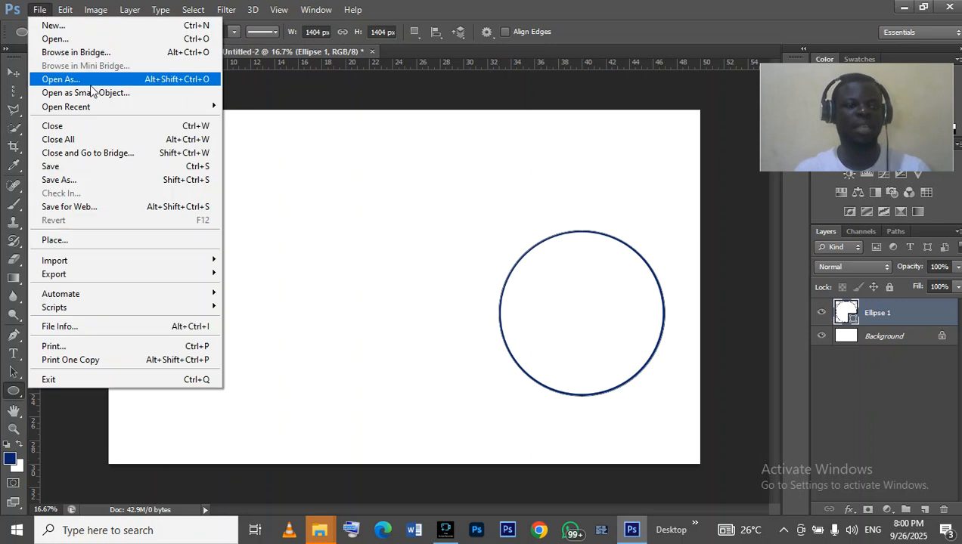
left_click(121, 240)
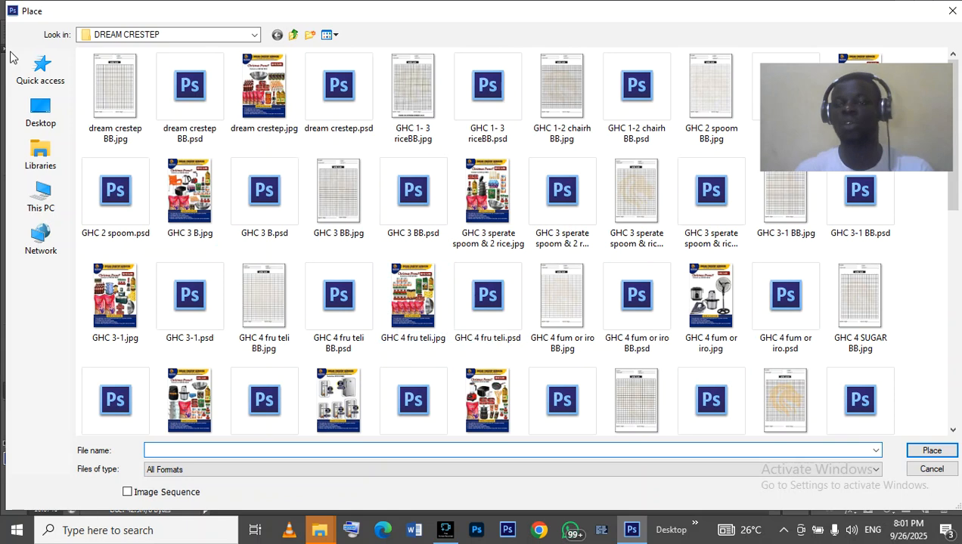
left_click(41, 115)
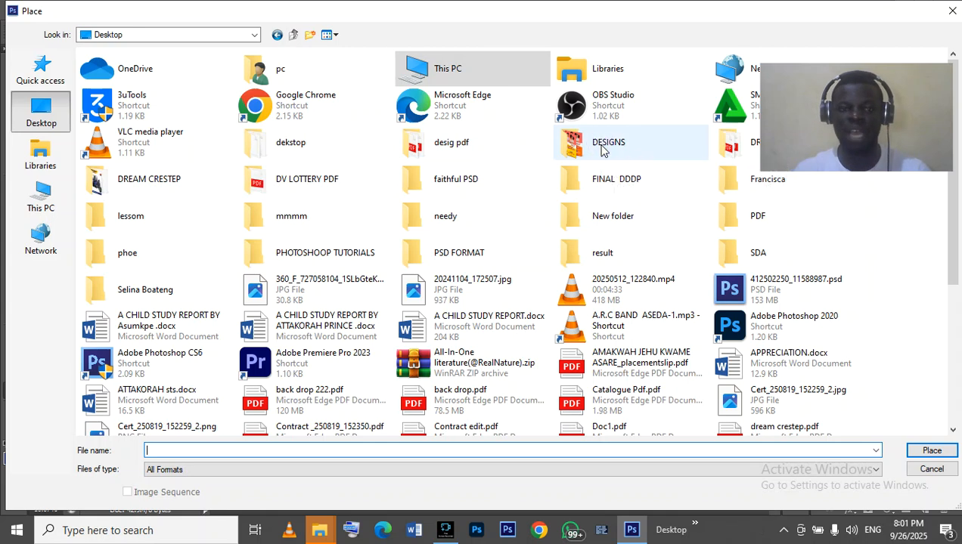
double_click(587, 156)
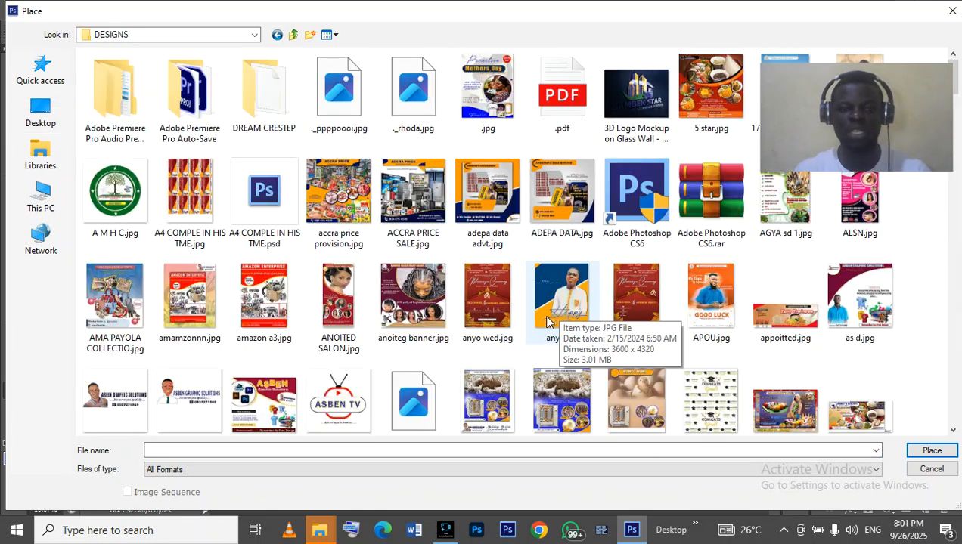
scroll(590, 347, "down", 2)
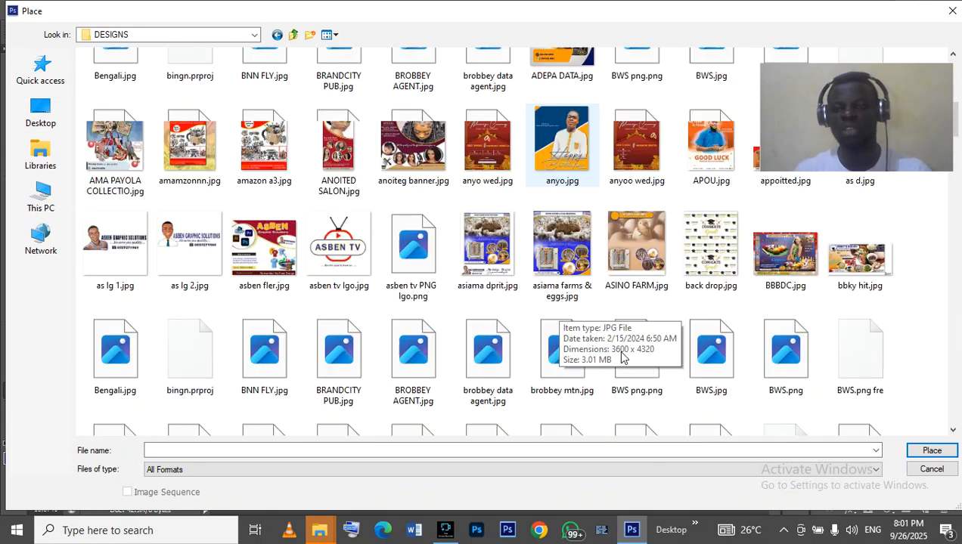
scroll(621, 358, "down", 5)
scroll(622, 358, "up", 5)
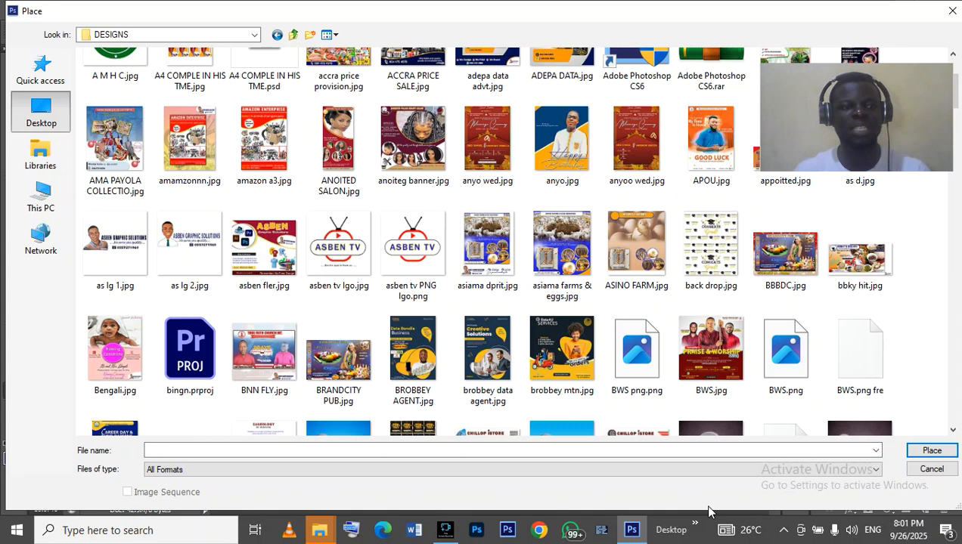
left_click(41, 117)
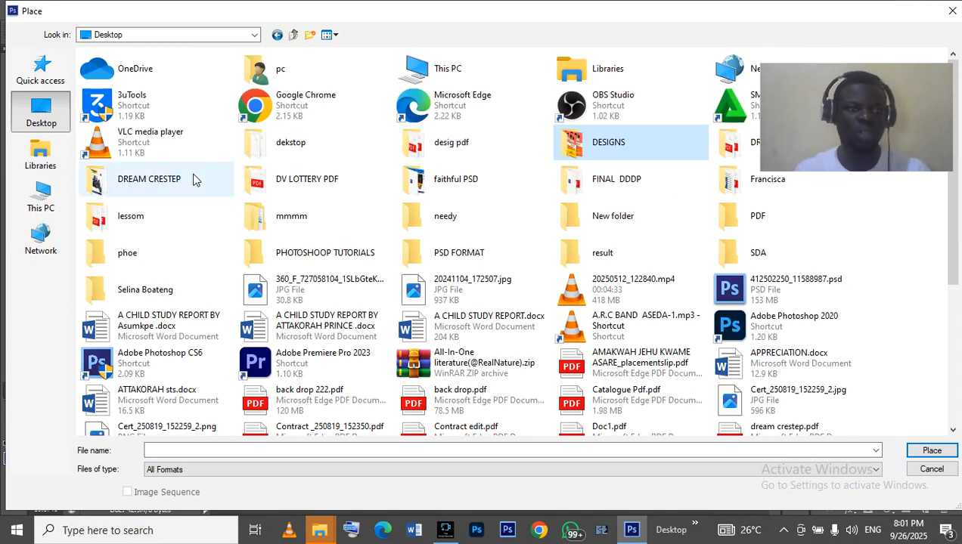
left_click(148, 252)
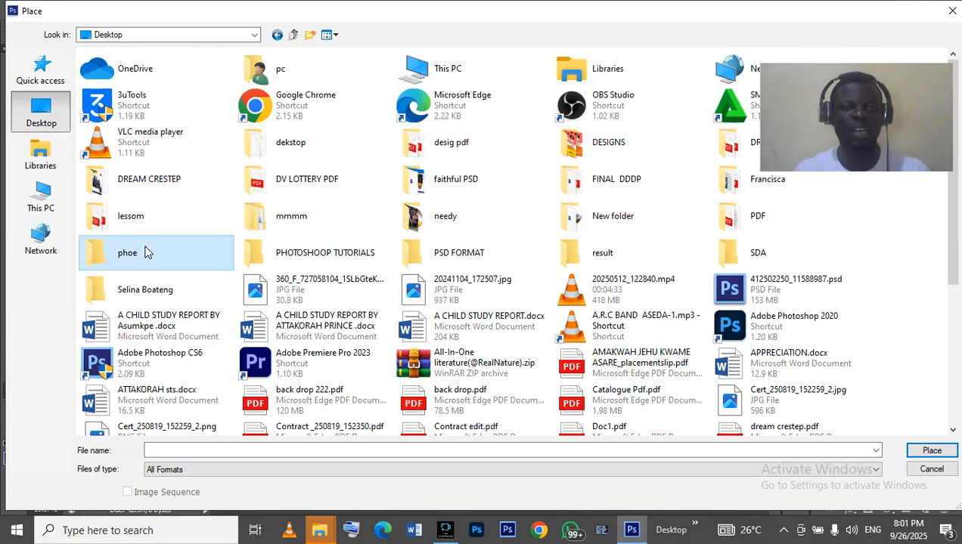
double_click(148, 253)
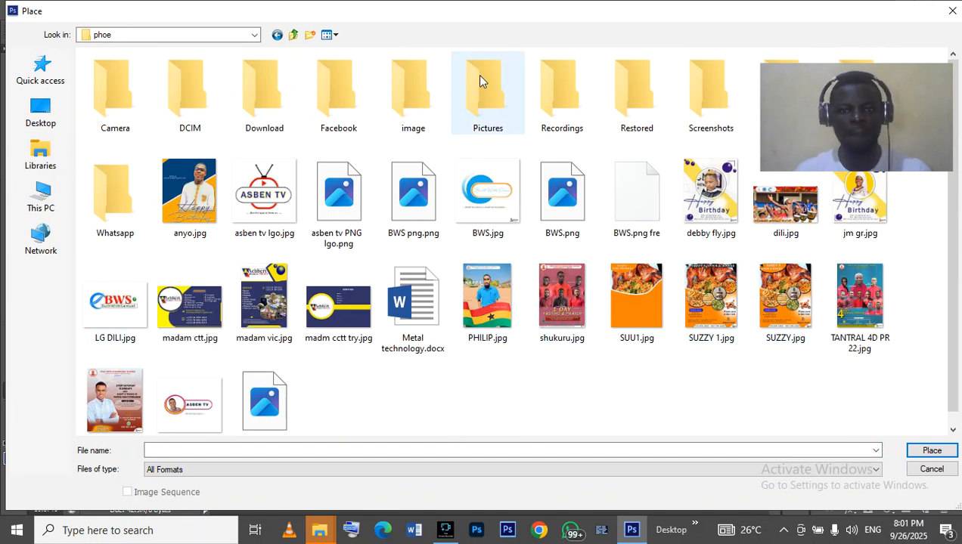
left_click(428, 89)
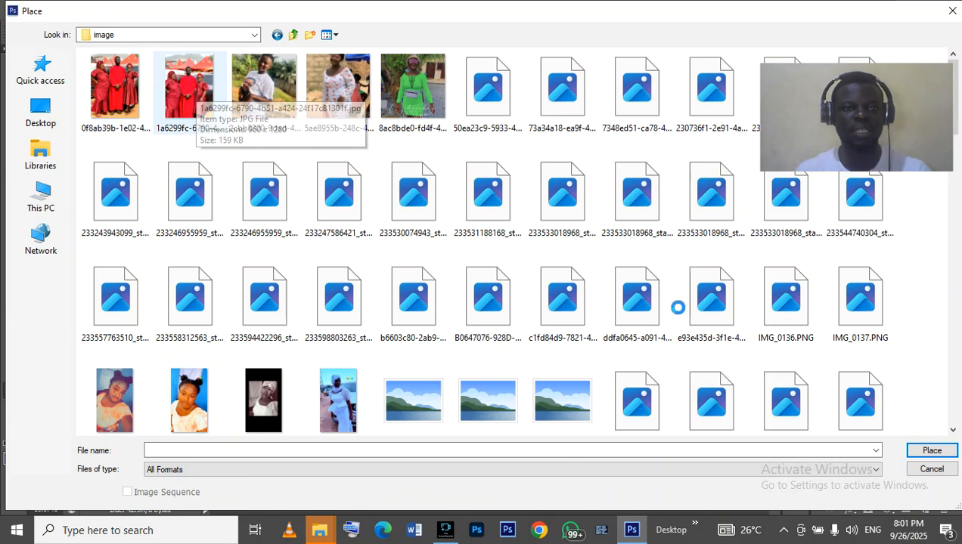
left_click_drag(634, 303, 638, 305)
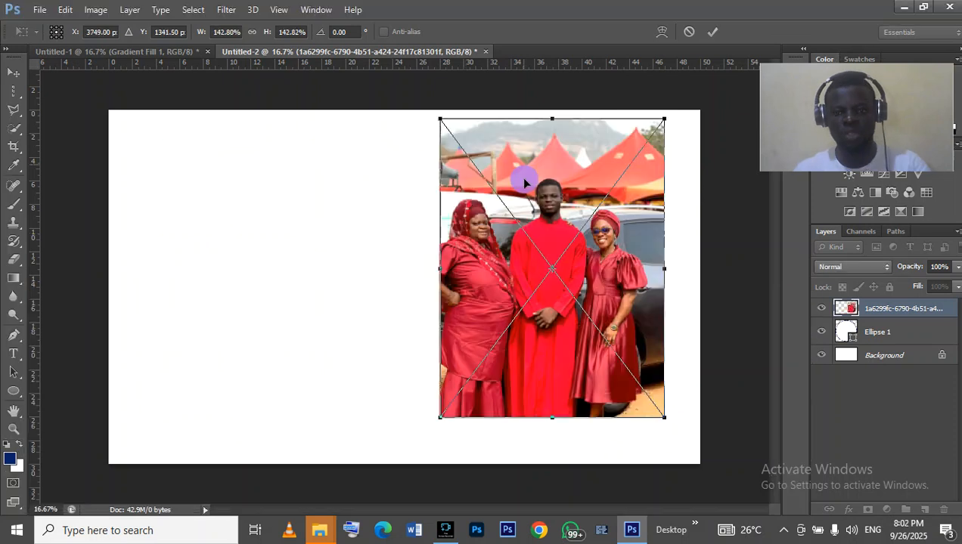
- Scale the placed photo to about 150% over the canvas's right side and commit the placement
left_click_drag(520, 177, 521, 215)
left_click_drag(437, 154, 422, 132)
left_click_drag(565, 174, 602, 184)
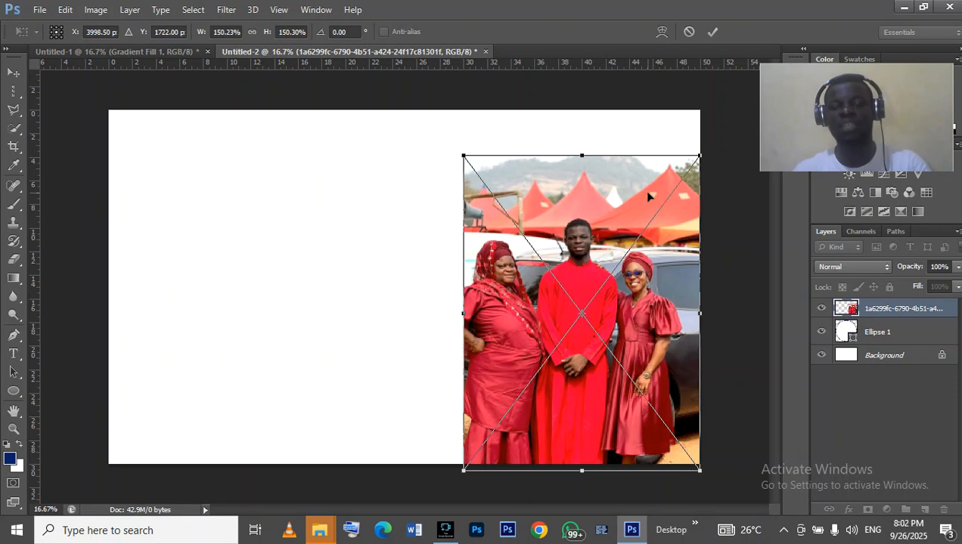
left_click(713, 33)
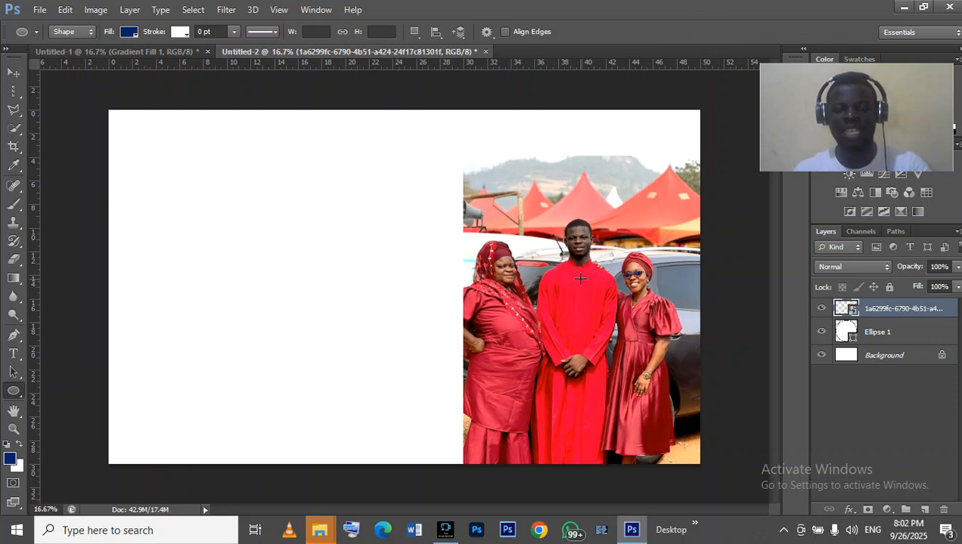
- Clip the placed photo layer to the circle with a clipping mask
left_click(13, 430)
left_click(541, 355)
scroll(607, 407, "up", 4)
scroll(607, 407, "down", 2)
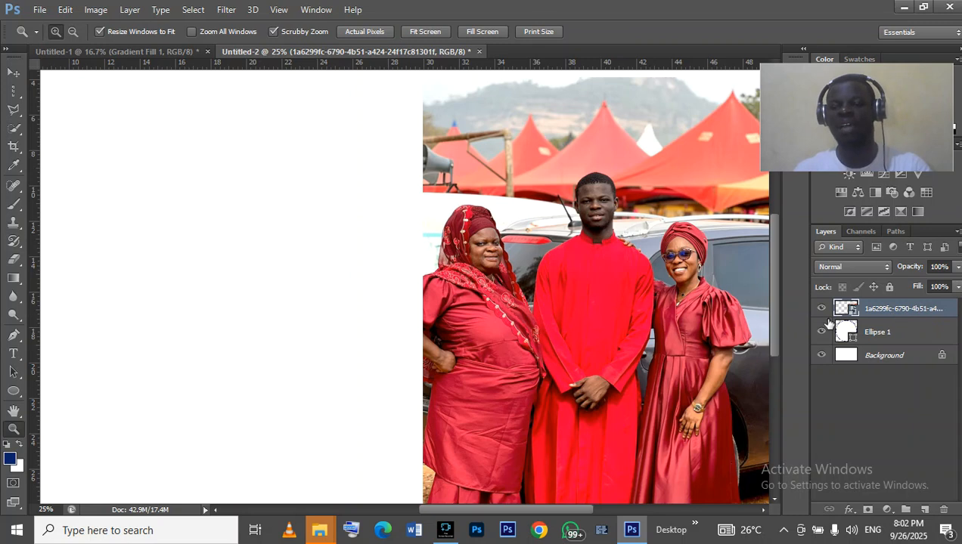
left_click(895, 315)
right_click(896, 315)
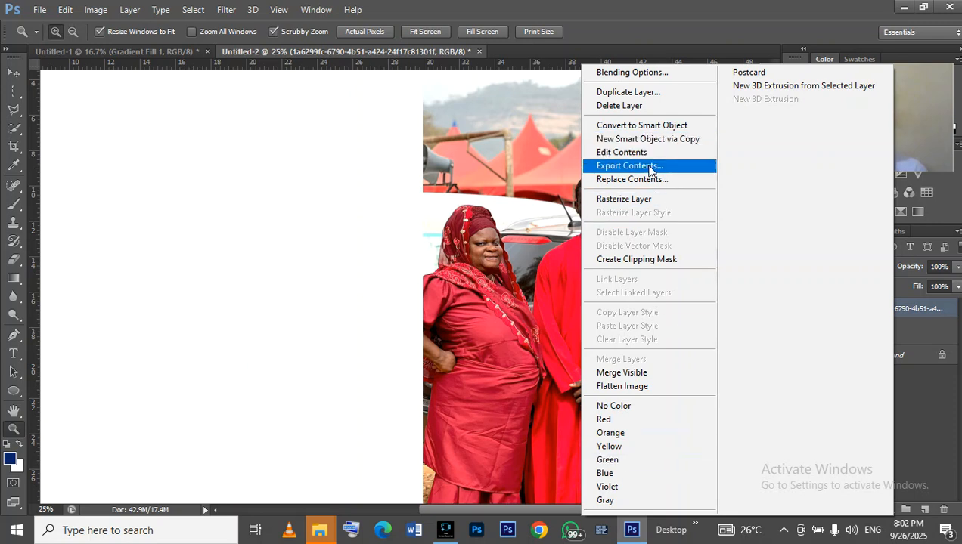
left_click(688, 260)
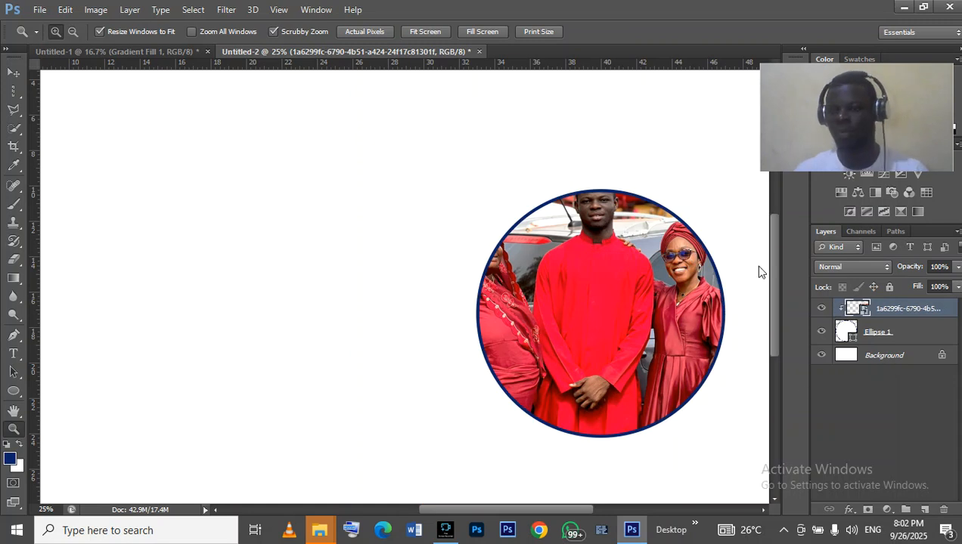
- Move the clipped photo down inside the circle and scale it to about 125%
left_click(14, 72)
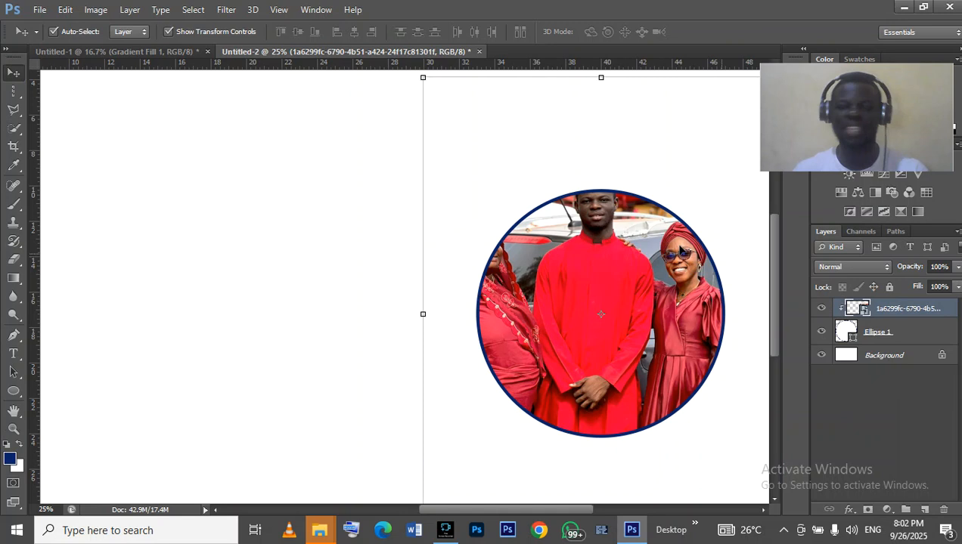
left_click_drag(614, 252, 618, 310)
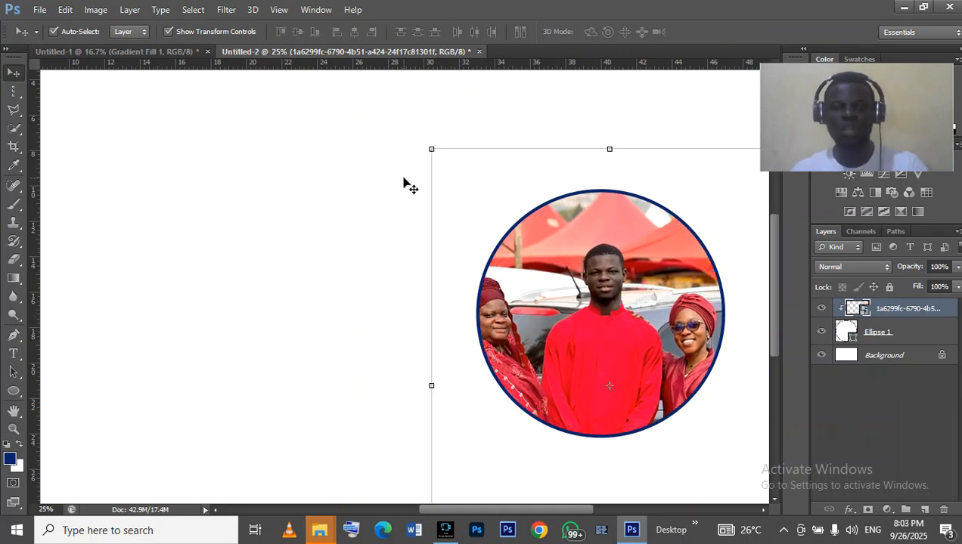
left_click(433, 151)
left_click_drag(434, 151, 516, 221)
left_click(581, 268)
left_click_drag(572, 258, 561, 217)
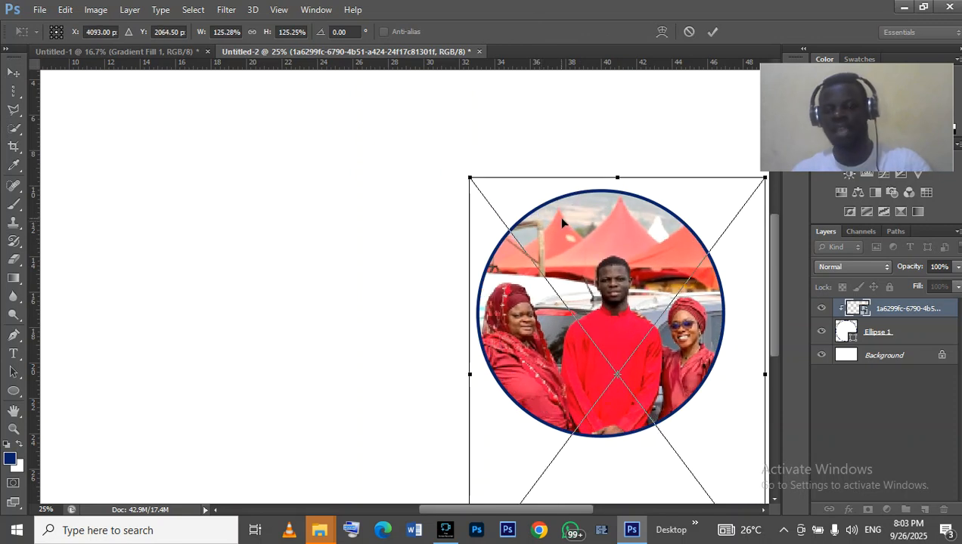
- Nudge the photo slightly up and right within the circle and commit the transform
key("Up")
key("Up")
key("Up")
key("Right")
key("Right")
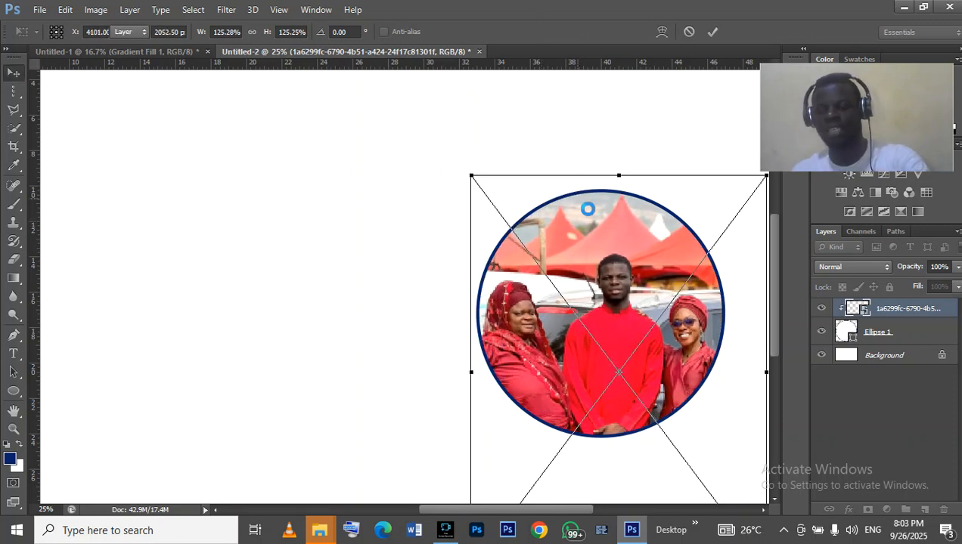
key("Return")
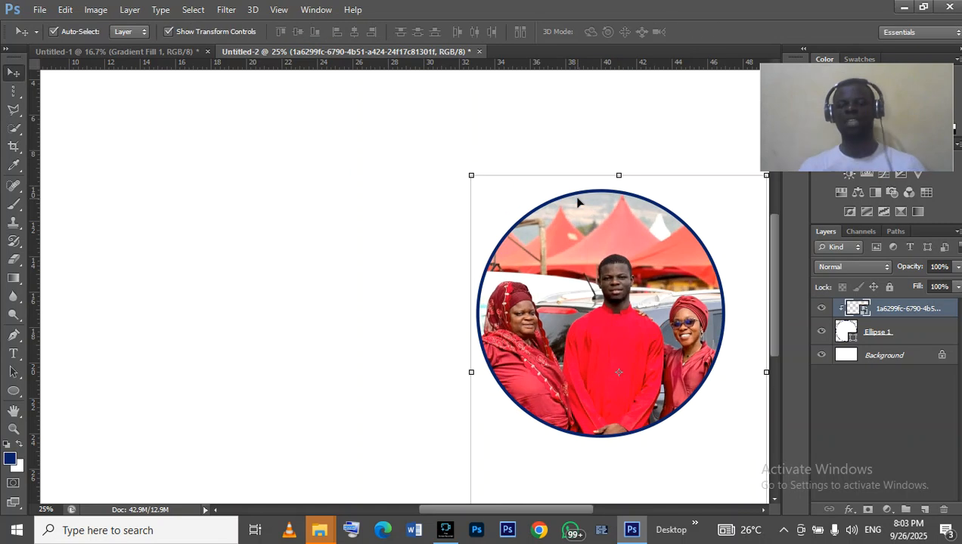
left_click(427, 170)
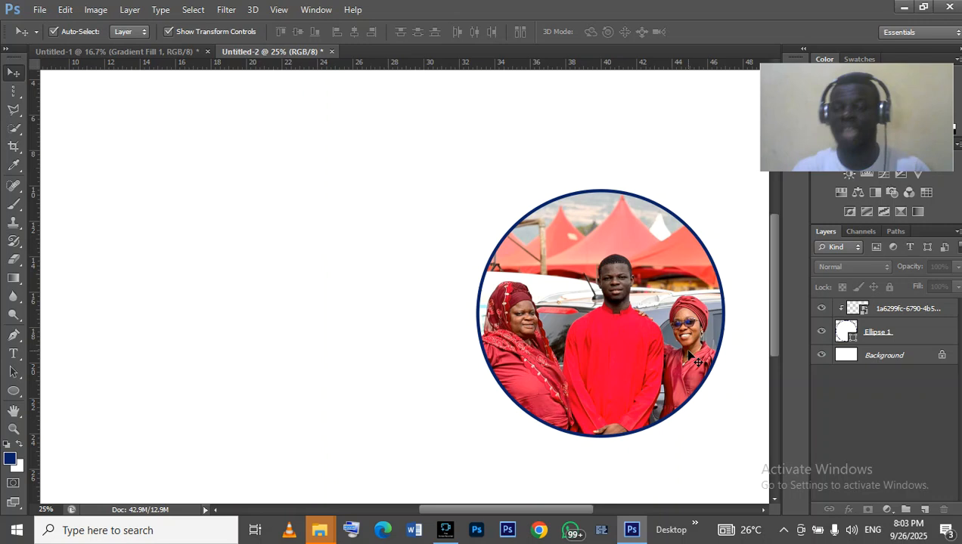
- Add a drop shadow to the circle layer with 100% opacity and a size of 163 px
left_click(934, 338)
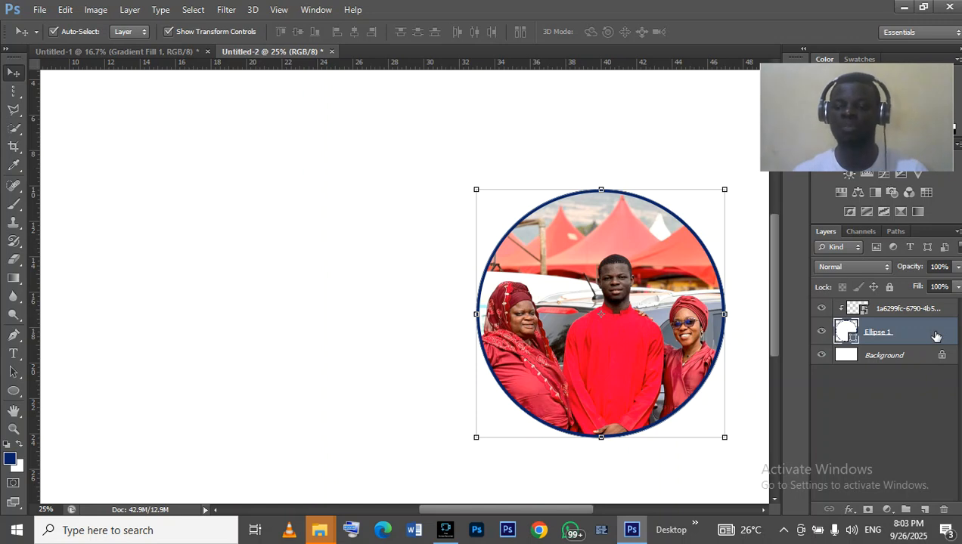
double_click(935, 336)
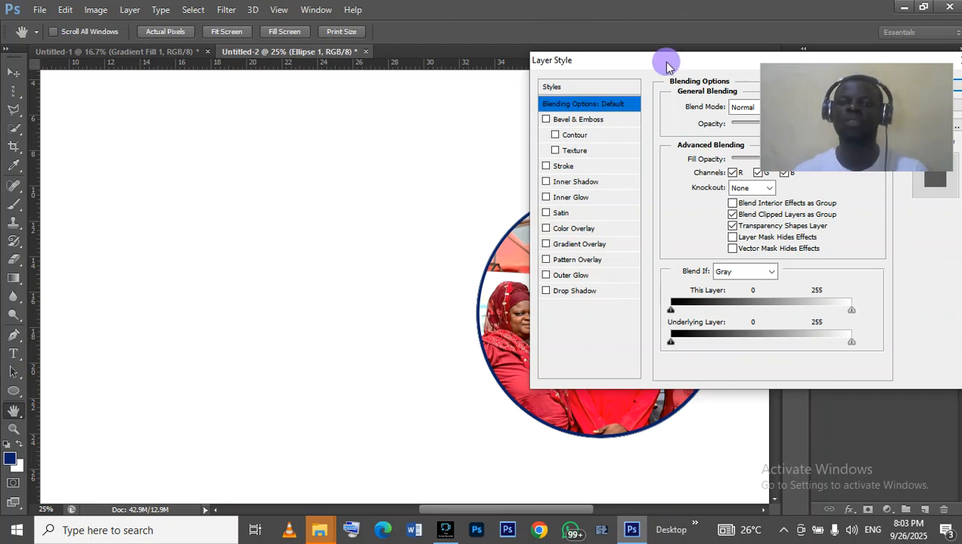
left_click_drag(667, 61, 149, 79)
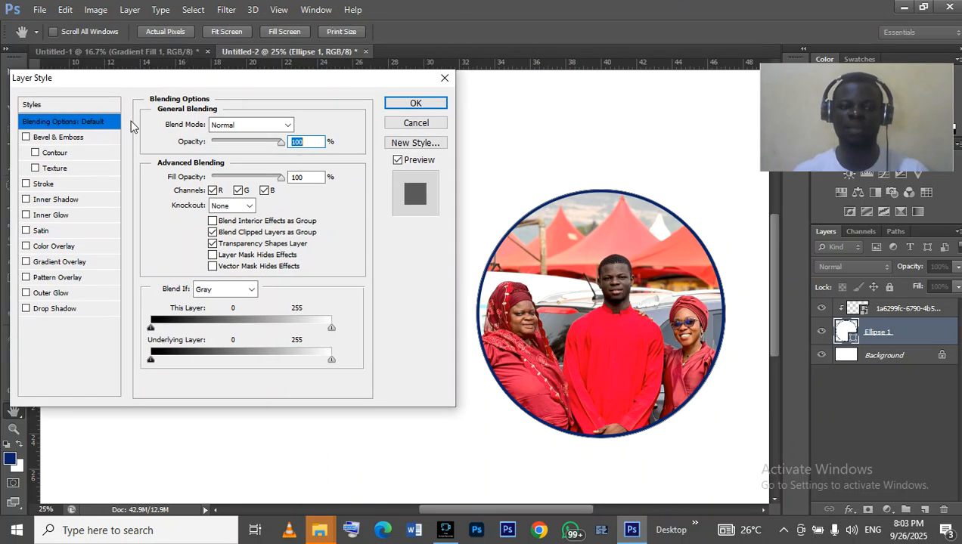
left_click(74, 316)
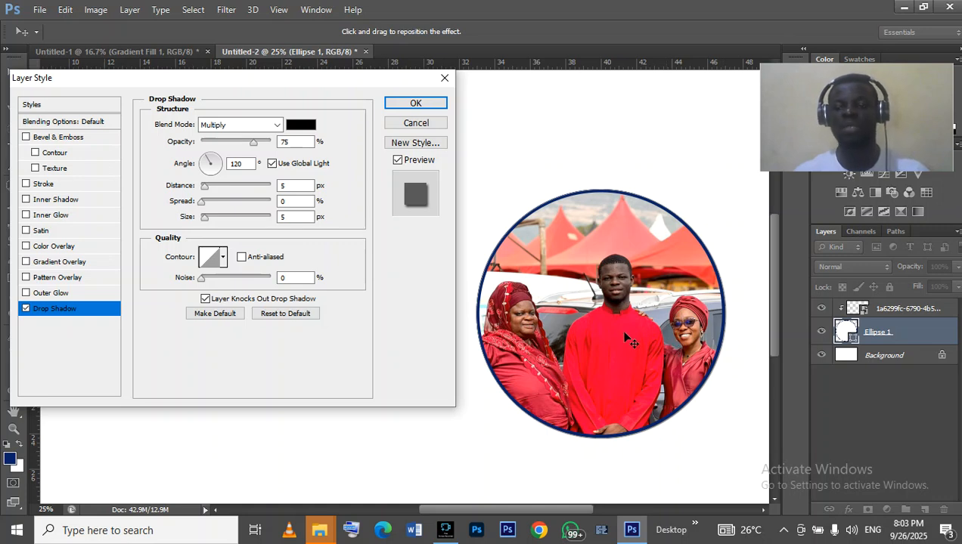
left_click(255, 142)
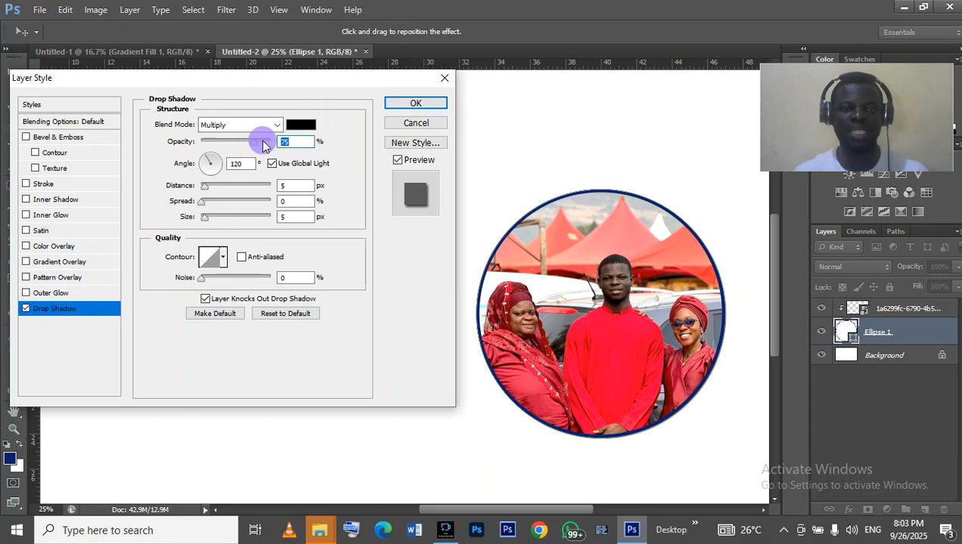
left_click_drag(265, 146, 290, 142)
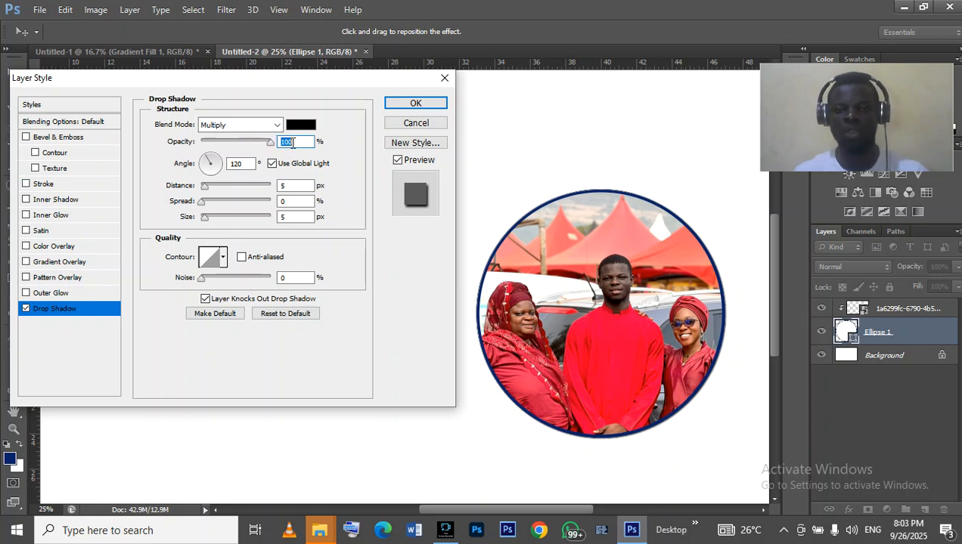
left_click(208, 220)
left_click_drag(209, 219, 250, 221)
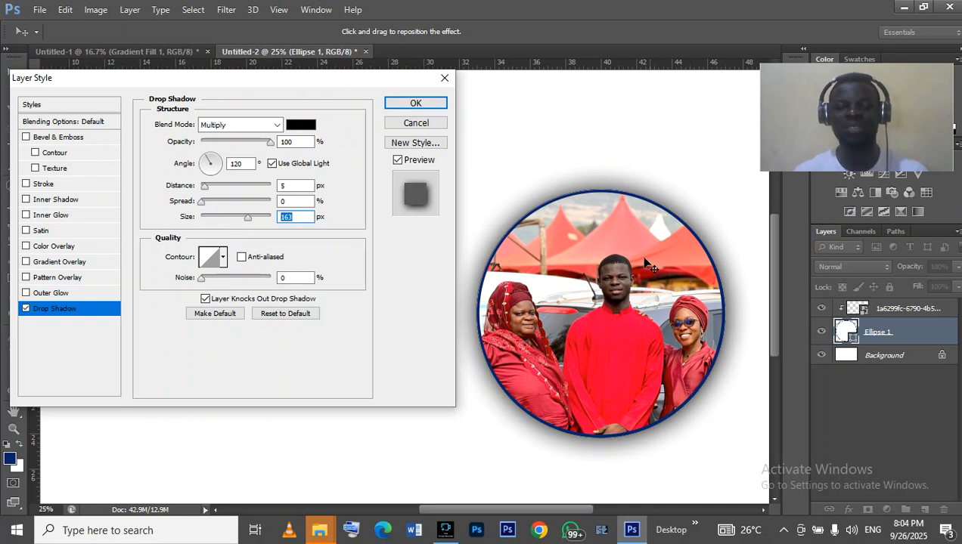
- Set the drop shadow's spread to 3% and its distance to 83 px
left_click(203, 207)
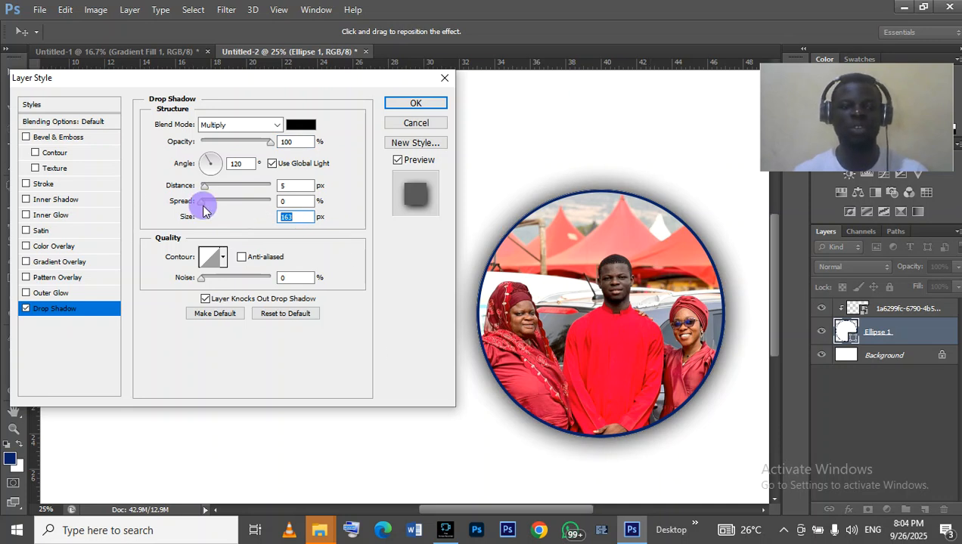
left_click_drag(203, 210, 224, 209)
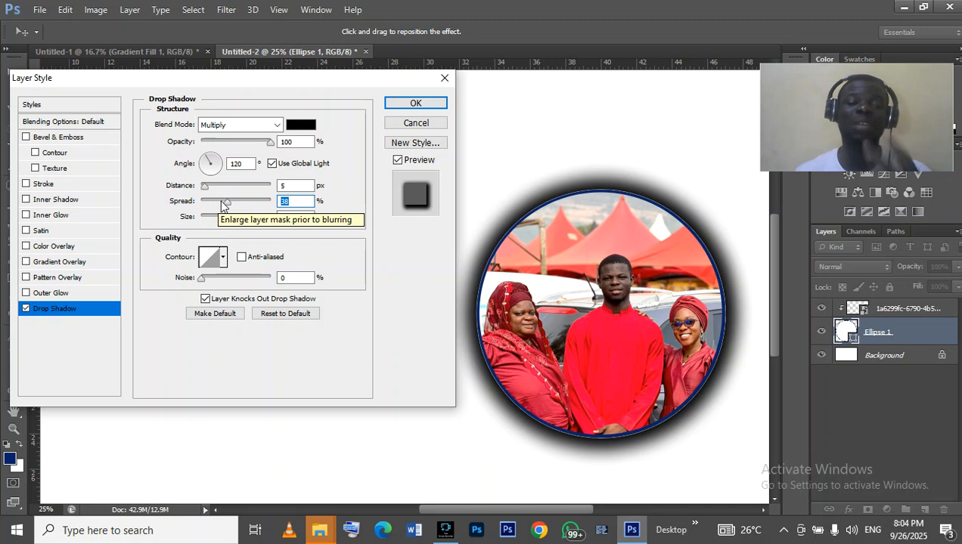
left_click_drag(225, 205, 290, 211)
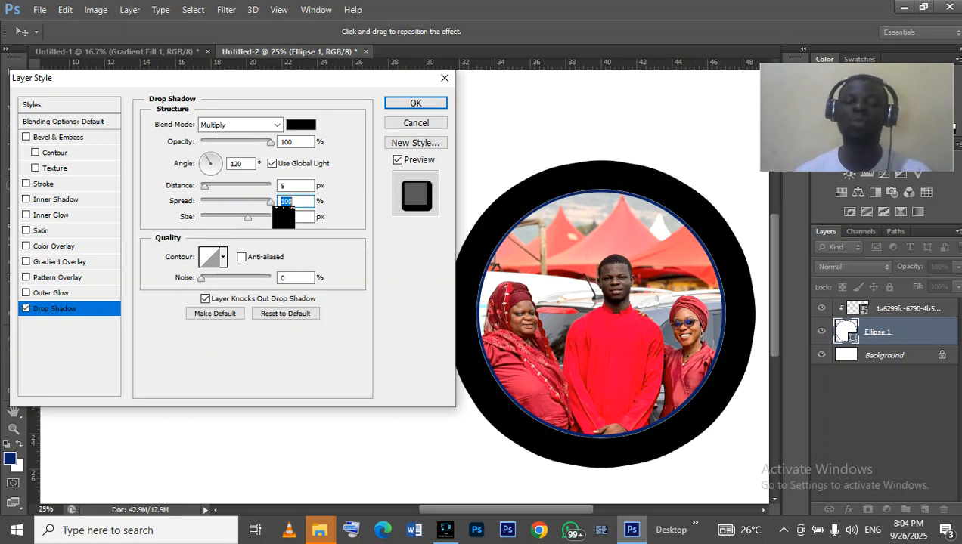
left_click_drag(271, 206, 204, 199)
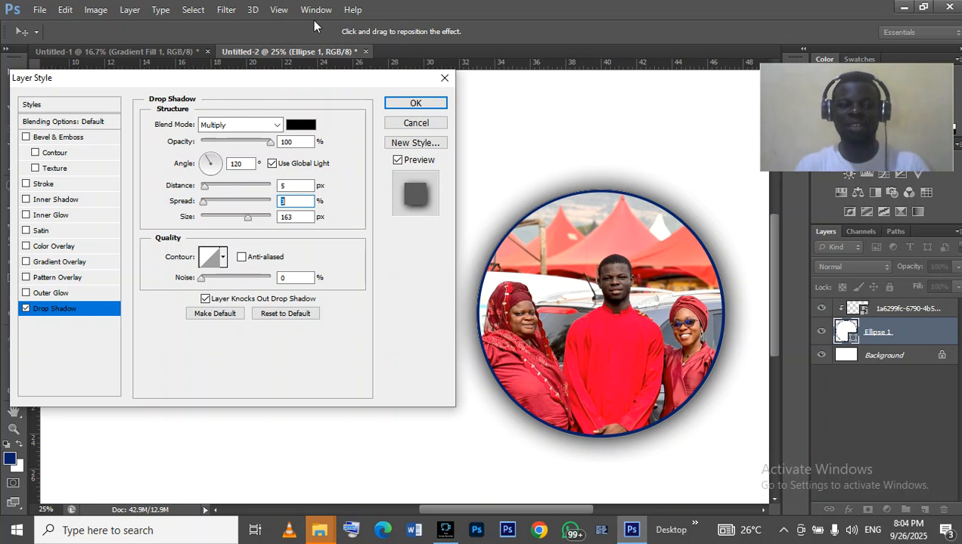
left_click(203, 188)
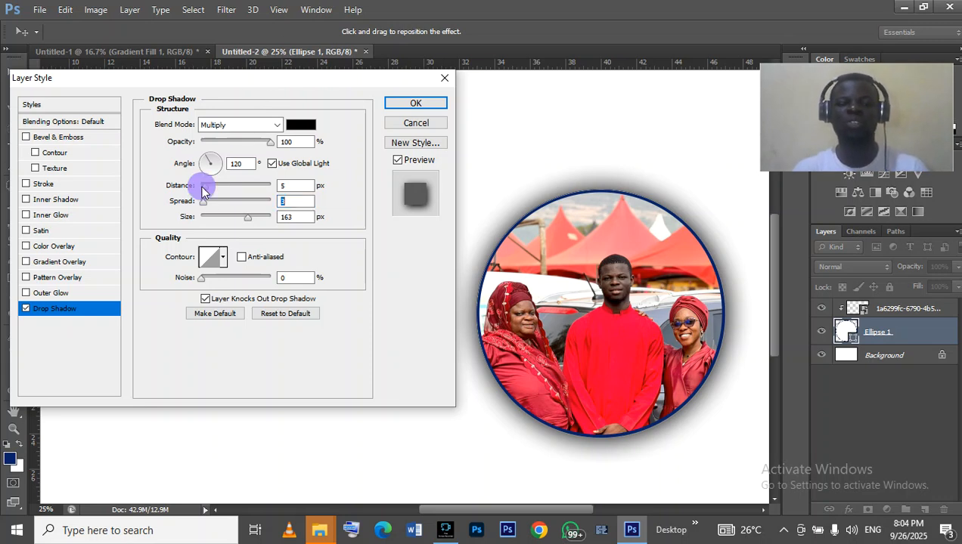
left_click_drag(203, 189, 248, 210)
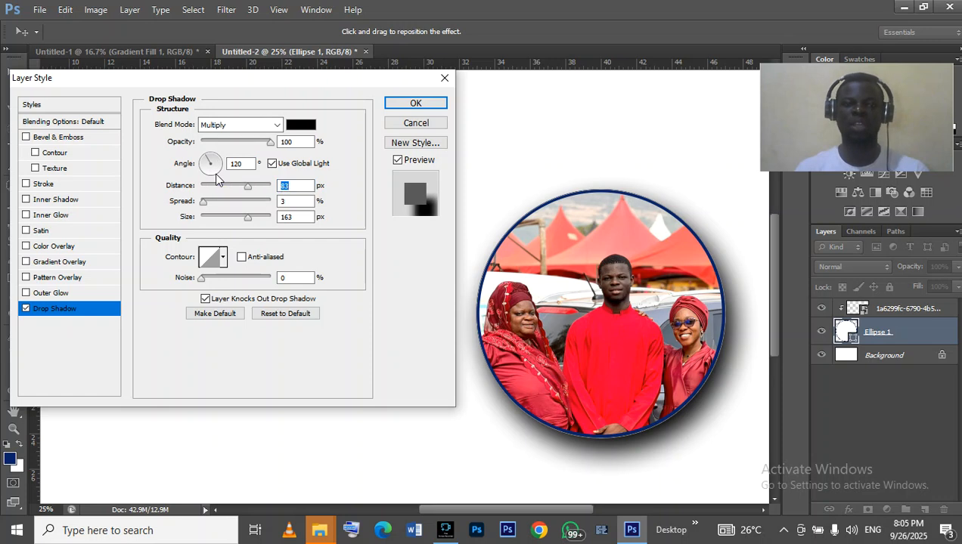
- Set the drop shadow's angle to 0° and apply the layer style
left_click(217, 178)
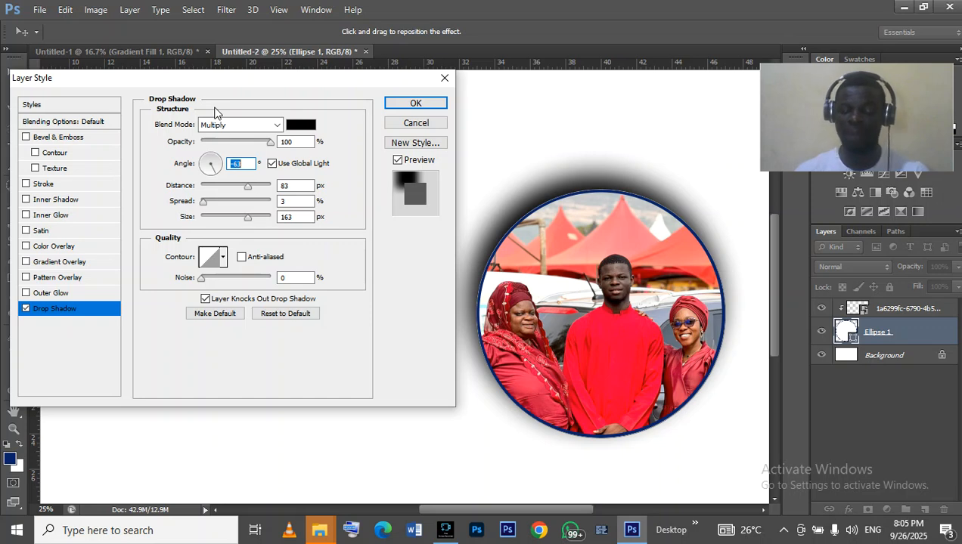
left_click(203, 165)
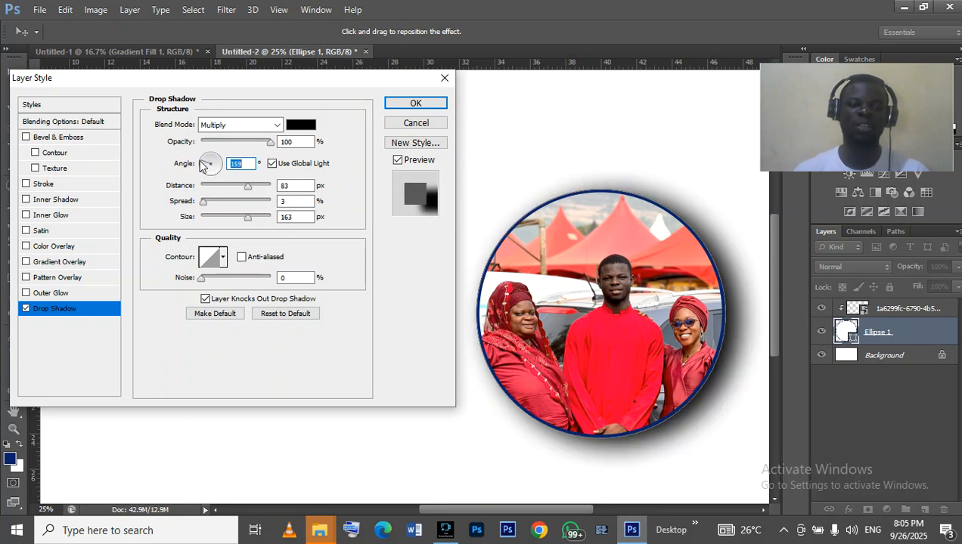
left_click(207, 169)
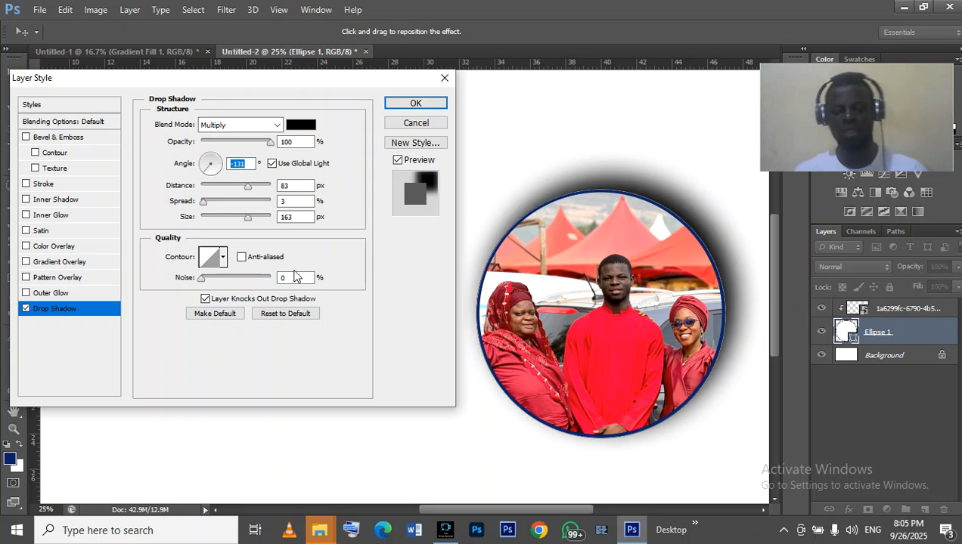
type("0")
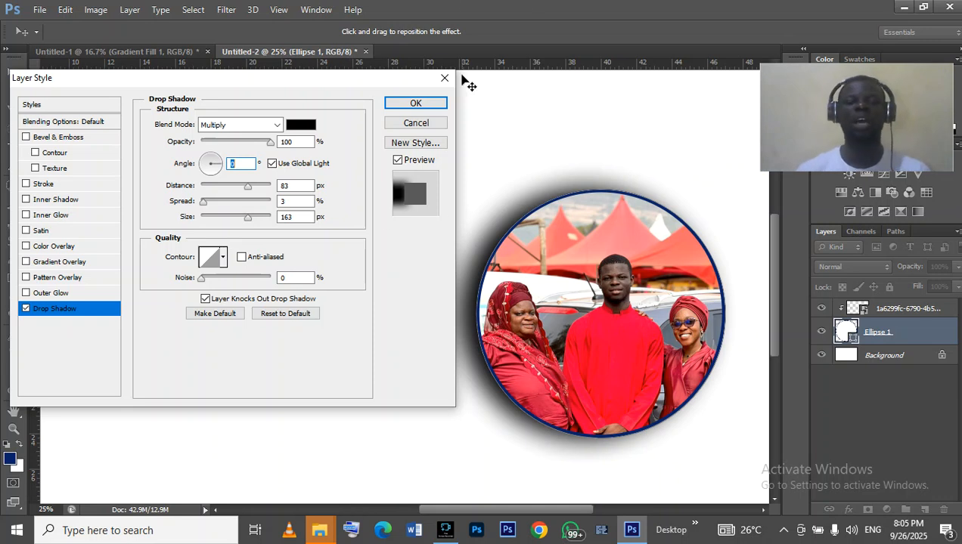
left_click(400, 125)
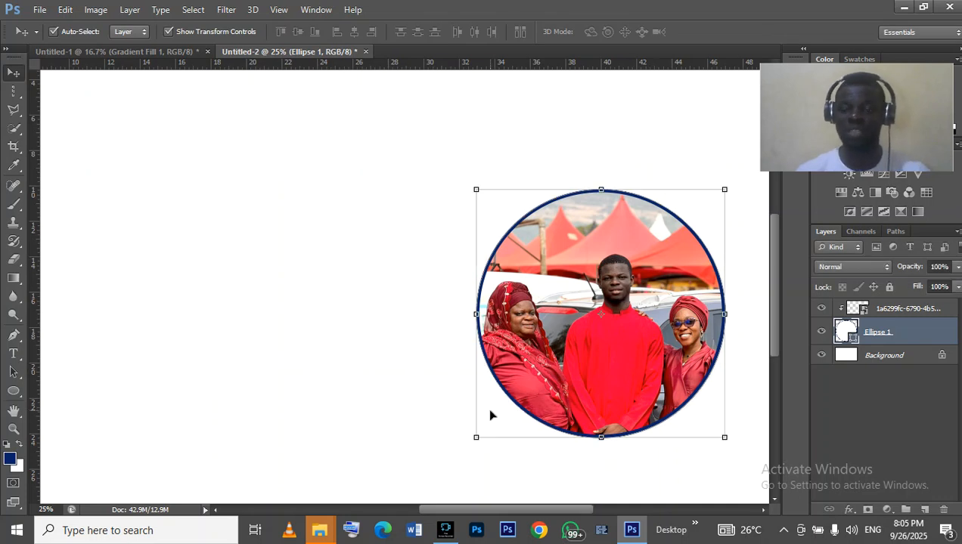
- Start saving the document as a Photoshop PSD file
mouse_move(458, 538)
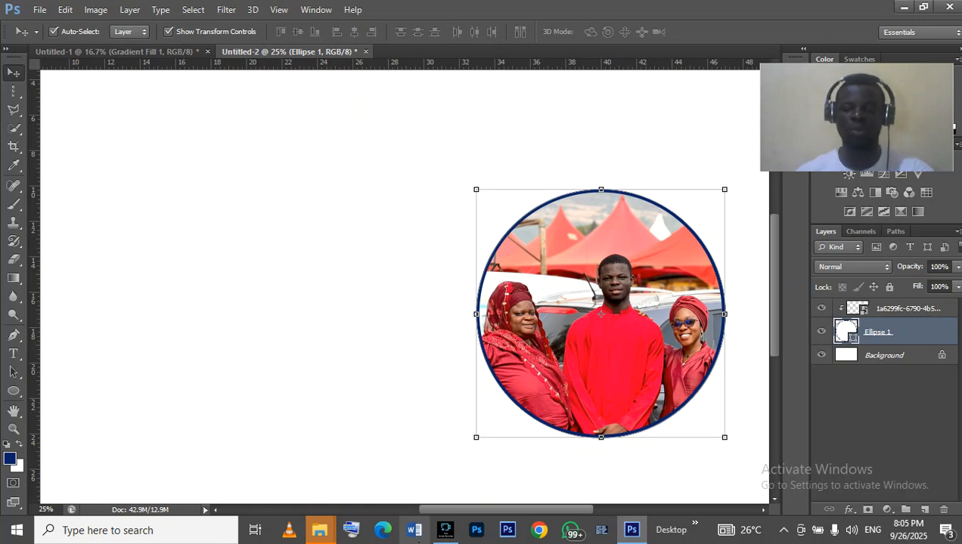
key("ctrl+s")
left_click(438, 481)
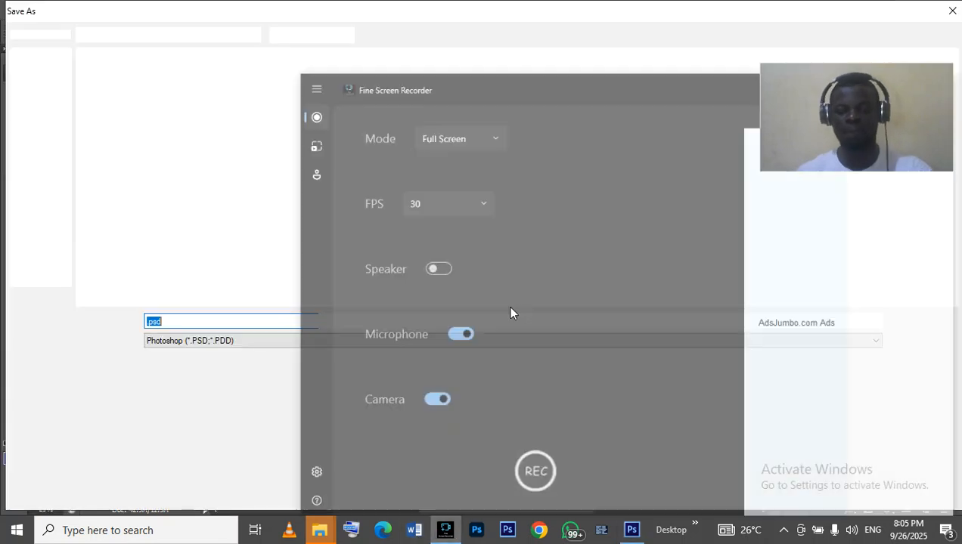